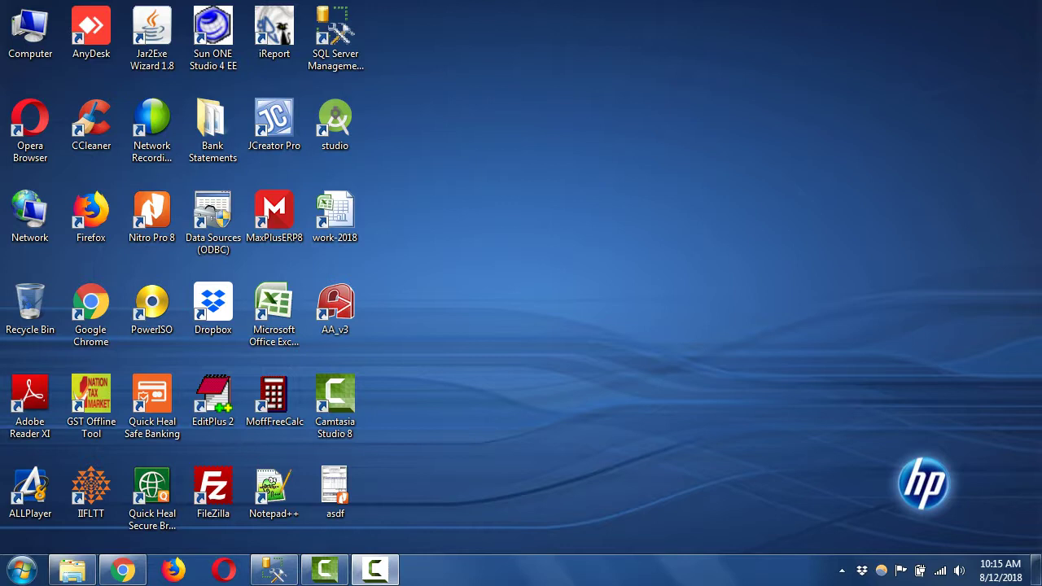
Launch MaxPlusERP8 from its Windows desktop shortcut
left_click(274, 213)
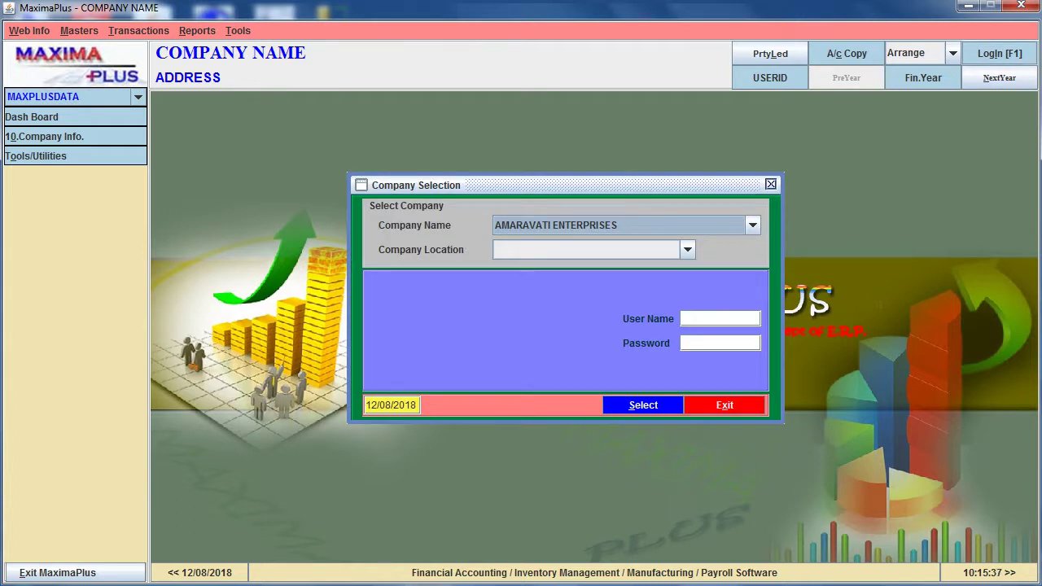
Log into AMARAVATI ENTERPRISES at the GUNTUR location with the user name and password
key("Return")
key("Return")
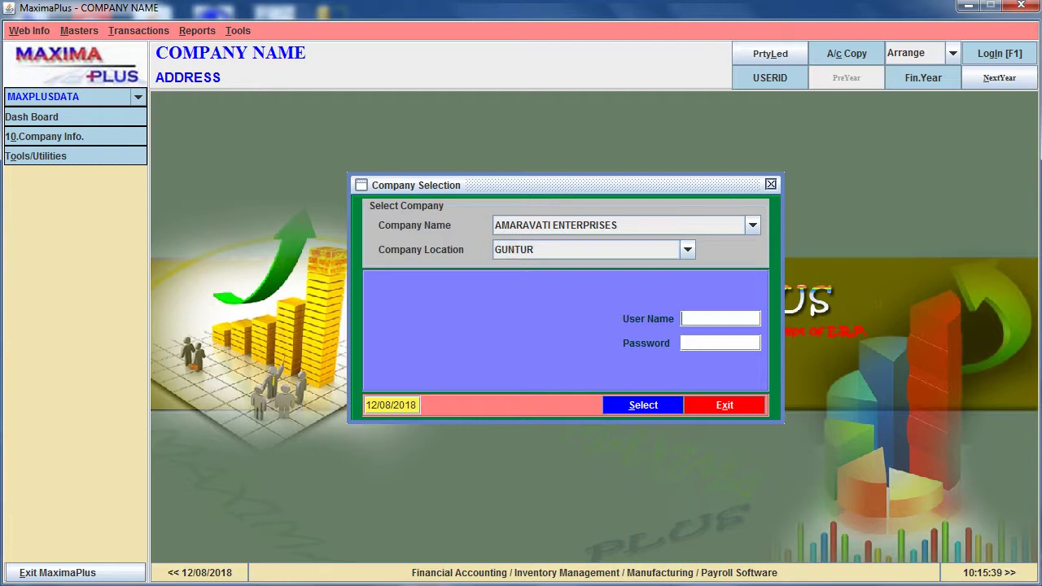
type("admin")
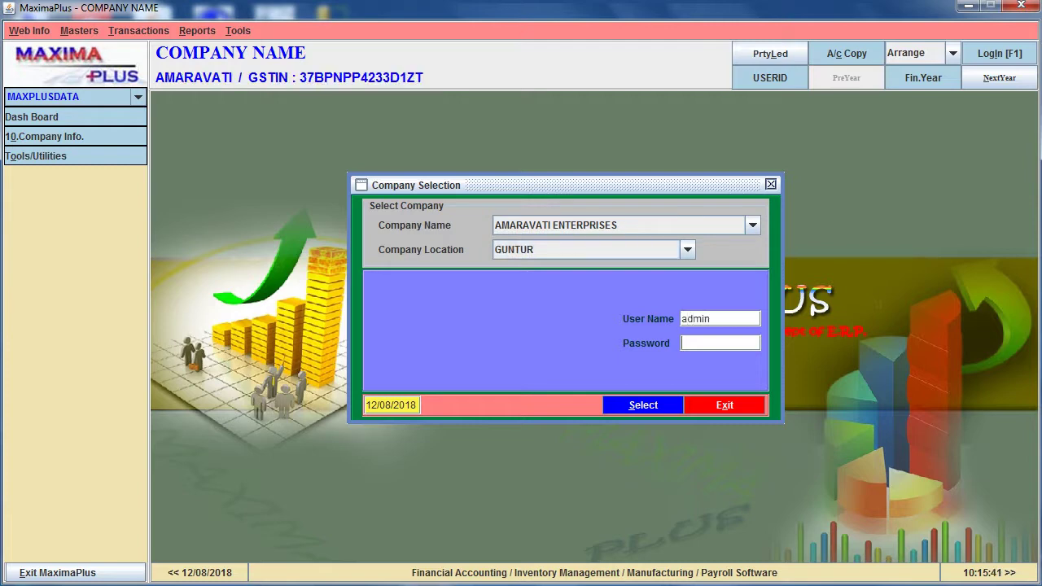
key("Return")
type("123")
key("Return")
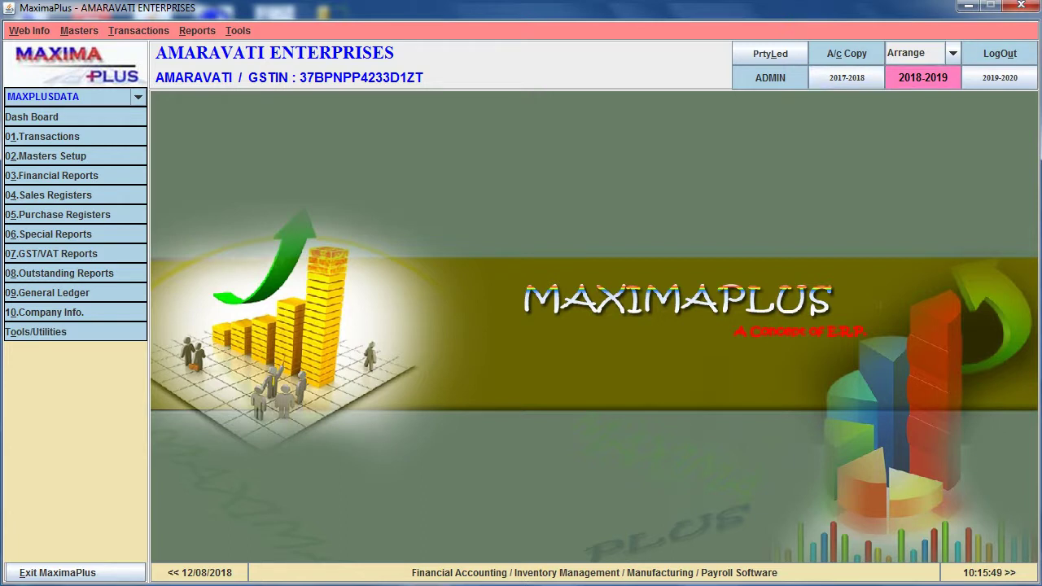
Open a blank GST Sale Invoice form from the 01.Transactions list
left_click(42, 136)
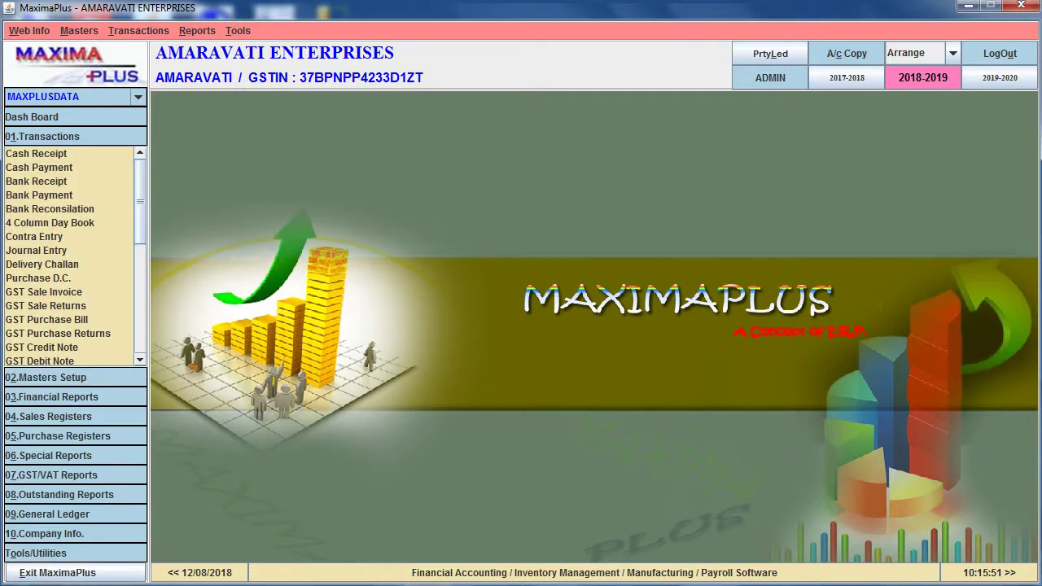
left_click(44, 291)
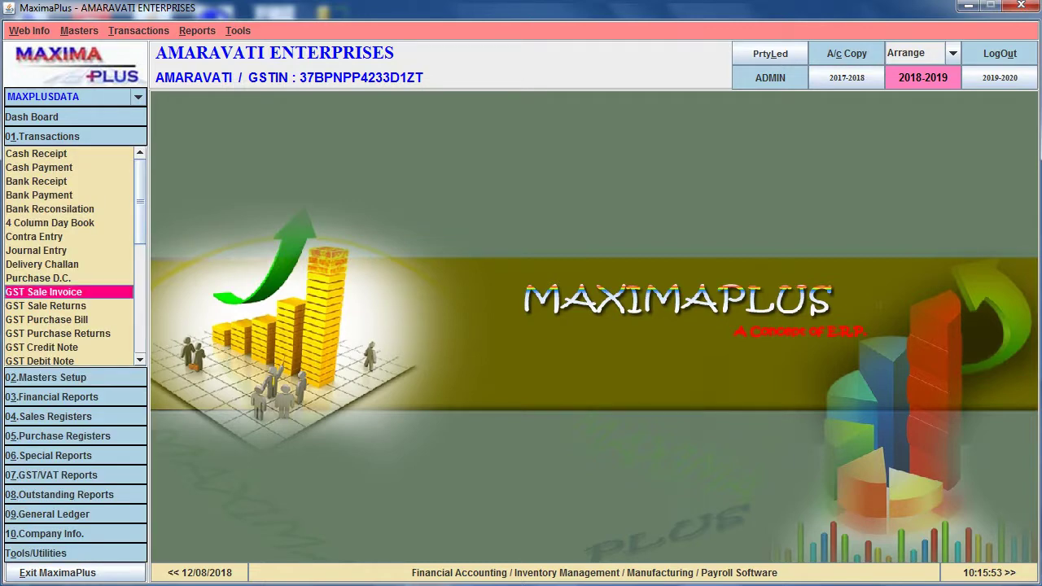
key("alt+t")
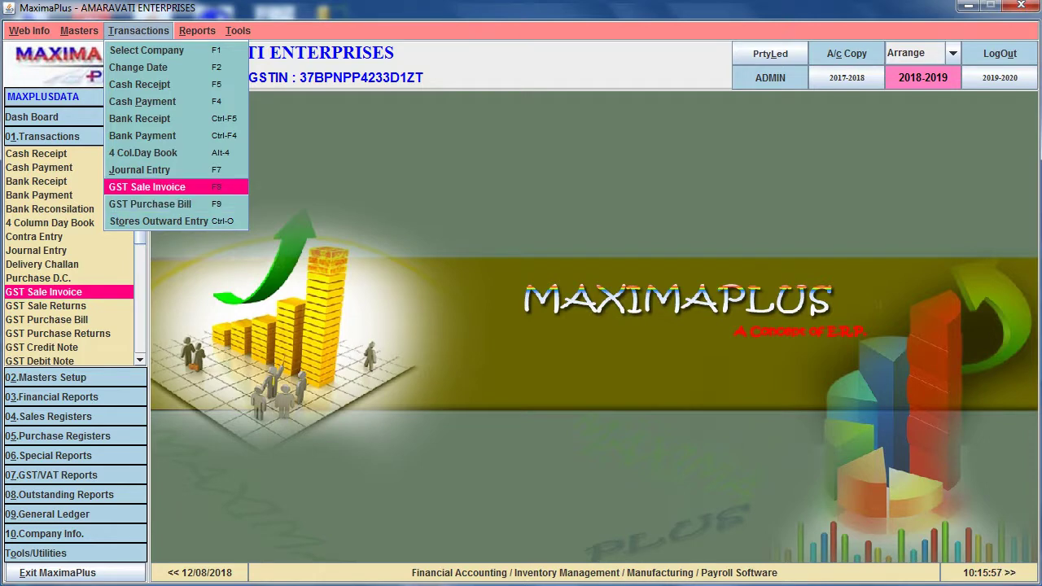
key("Escape")
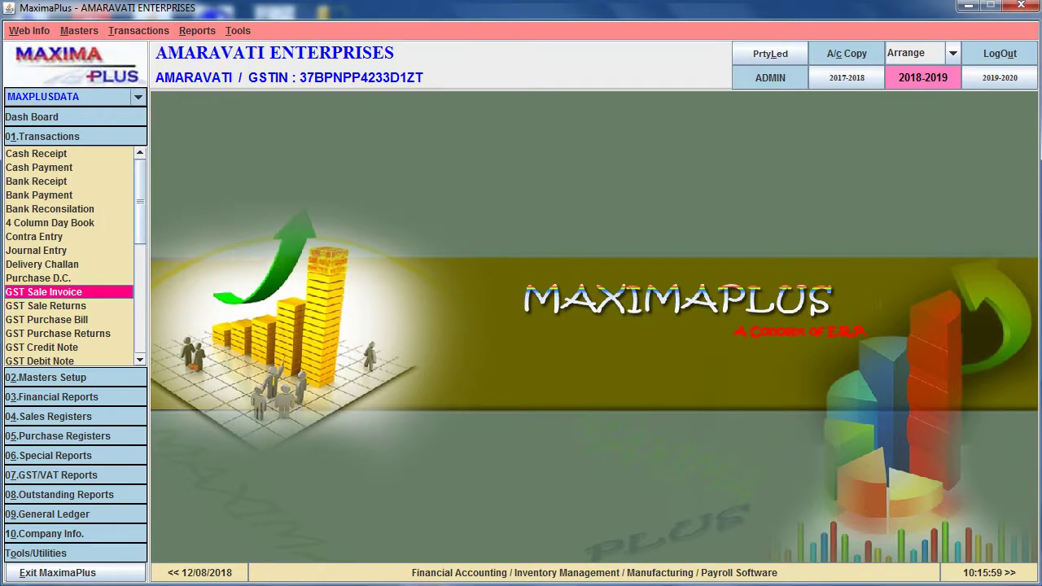
key("Return")
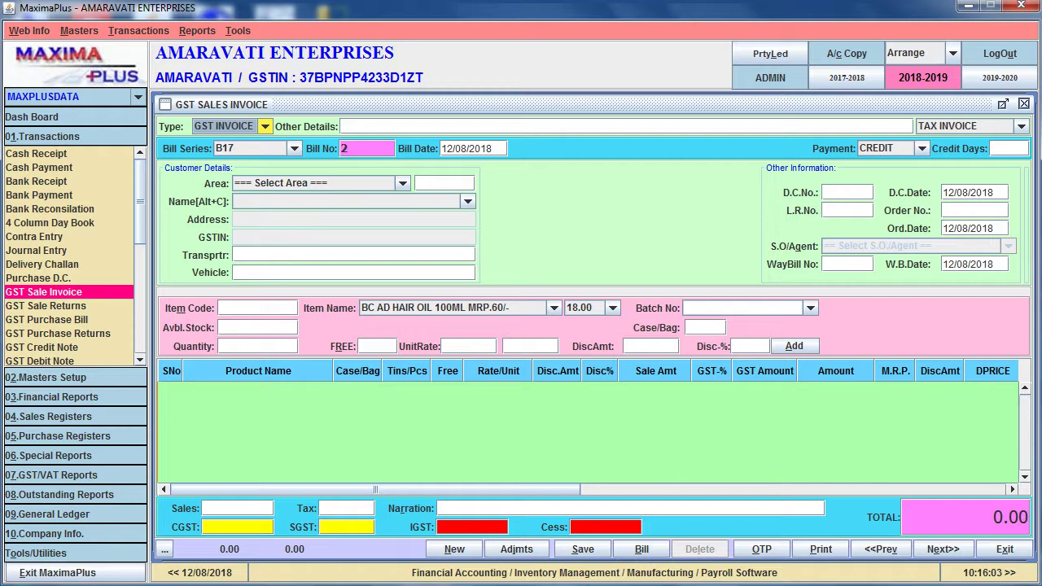
key("alt+Down")
key("Down")
key("Down")
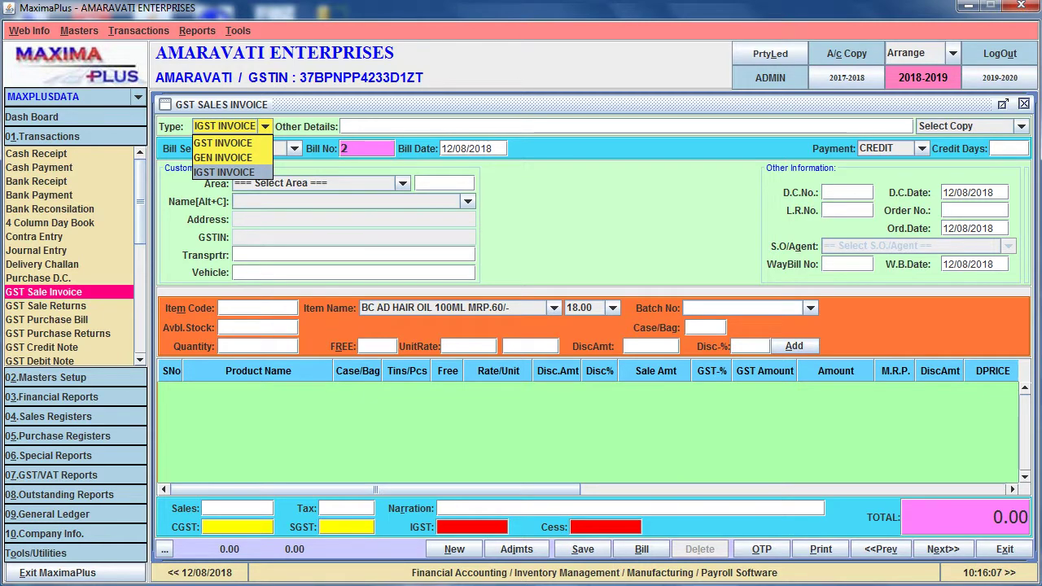
key("Up")
key("Up")
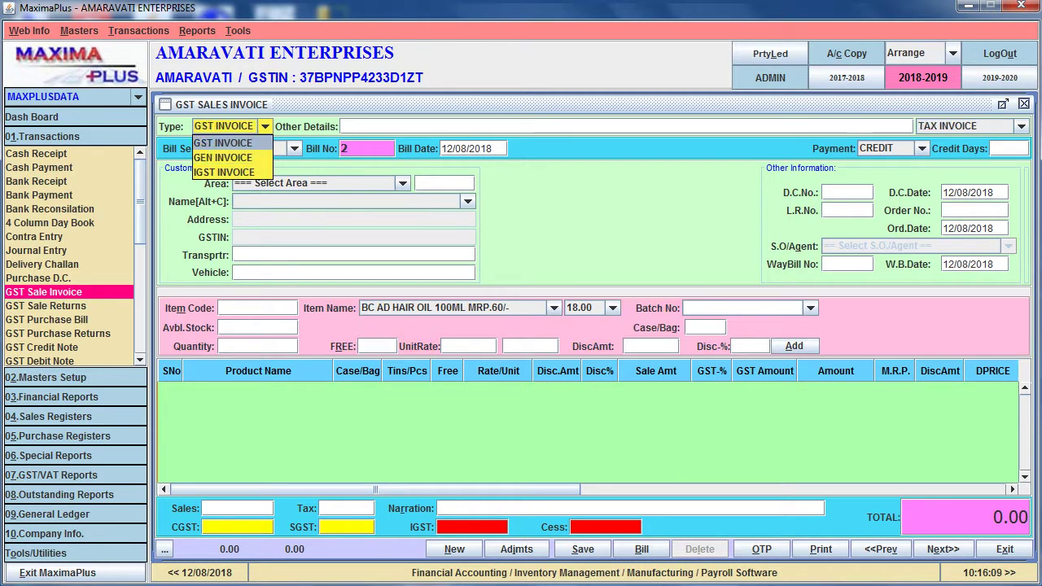
key("Down")
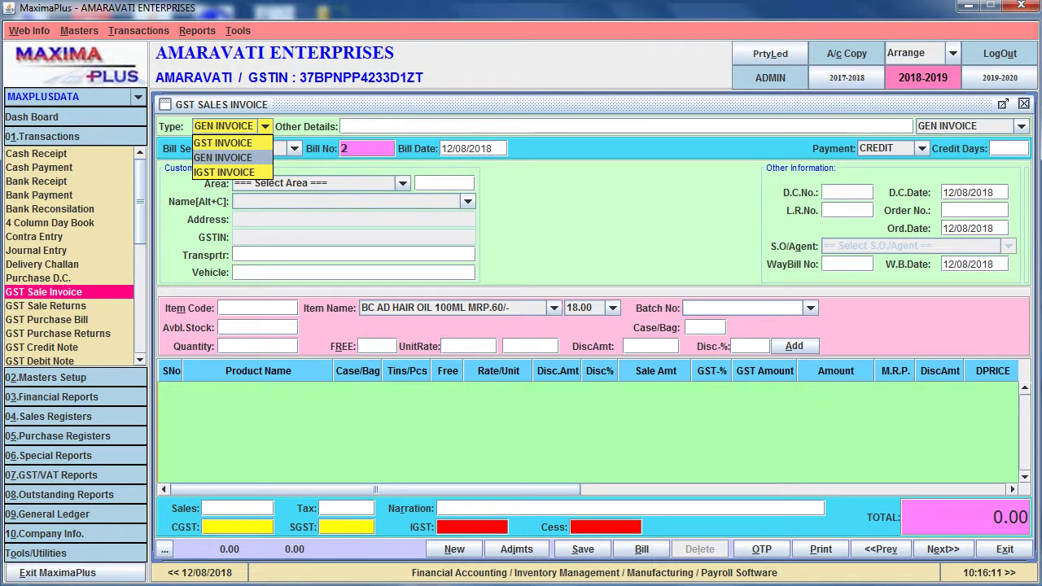
key("Down")
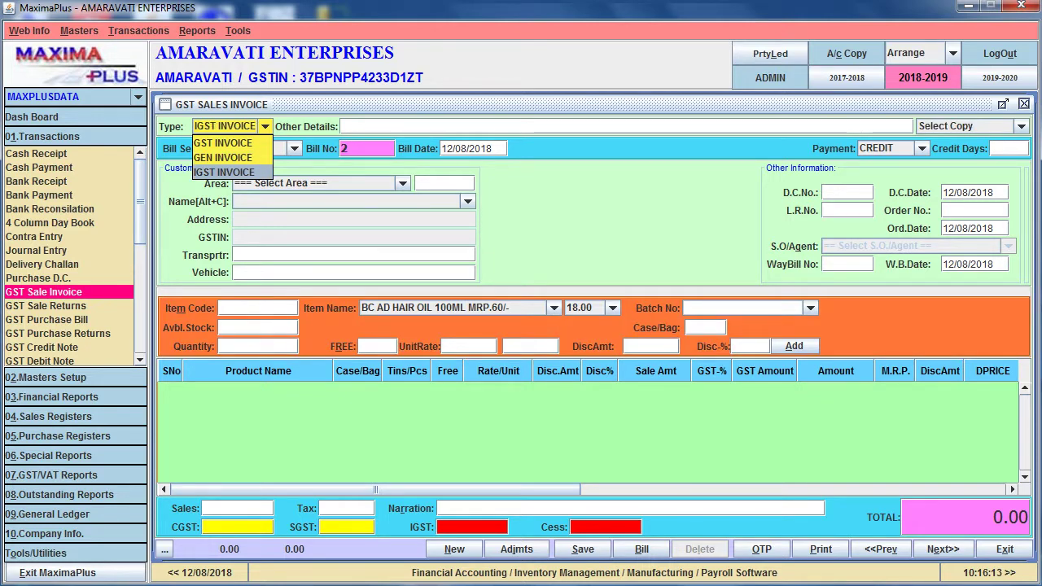
key("Up")
key("Up")
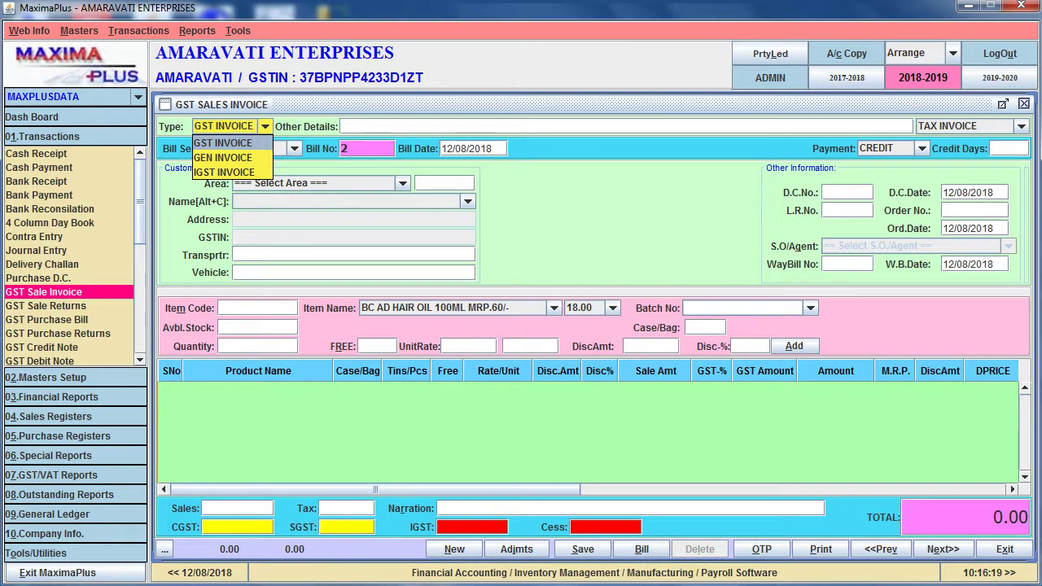
key("Return")
key("Return")
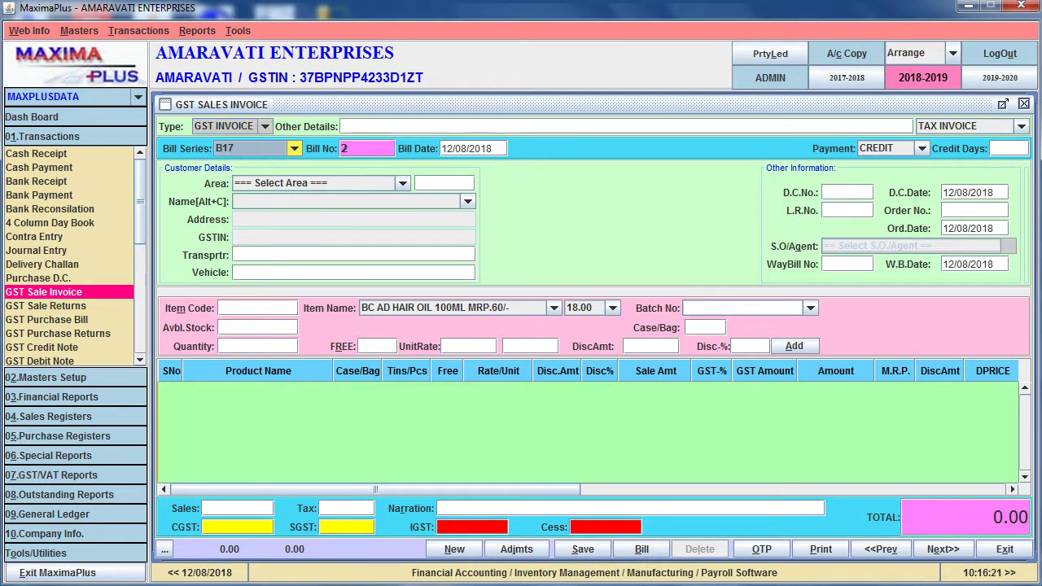
key("Return")
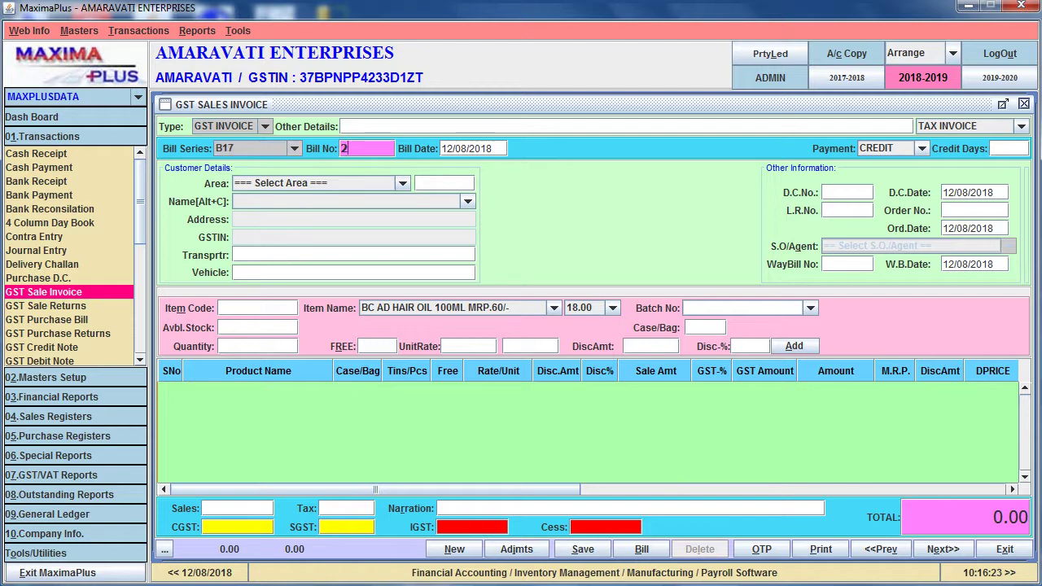
Set the invoice's bill date to 04/08/2018
key("Return")
type("04")
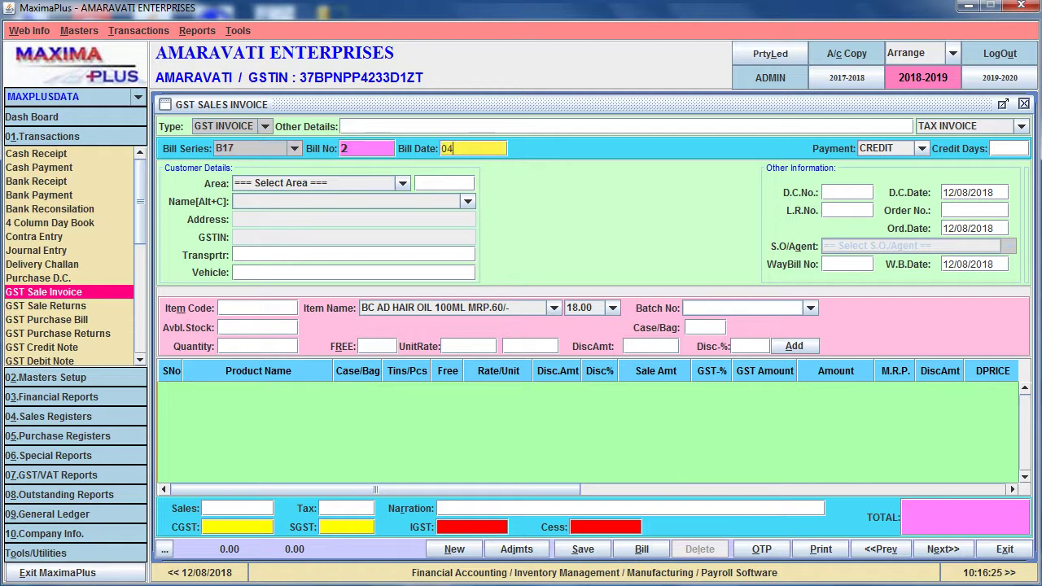
type("082018")
key("Return")
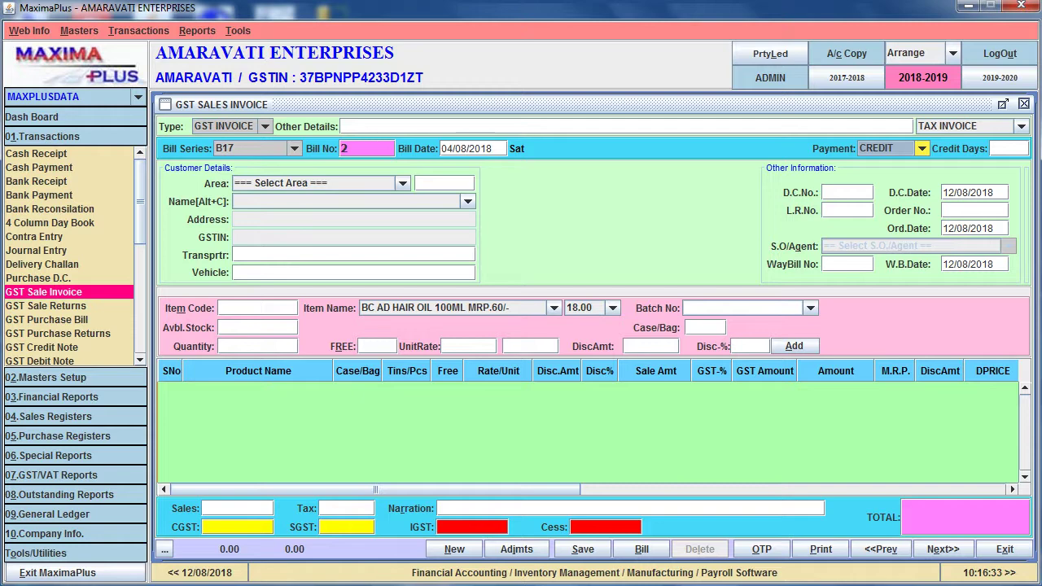
Look over the CASH and CARD payment modes and keep CREDIT
key("alt+Down")
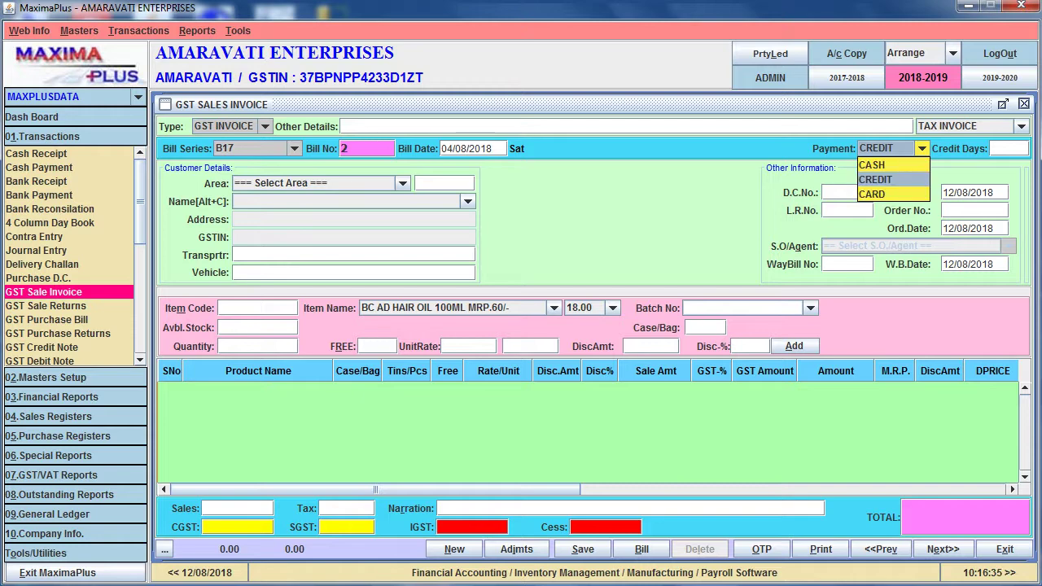
key("Up")
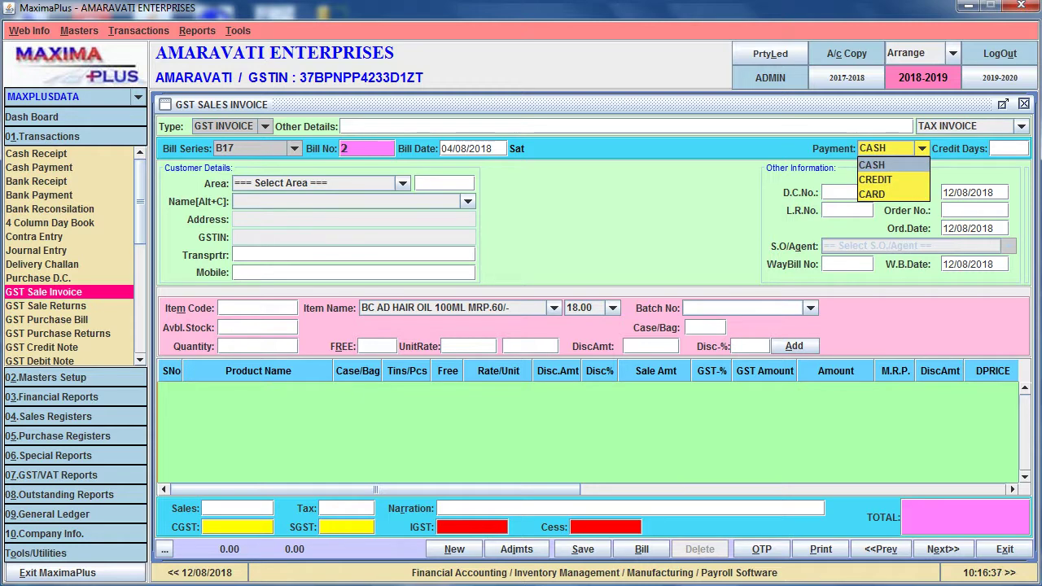
key("Down")
key("Down")
key("Up")
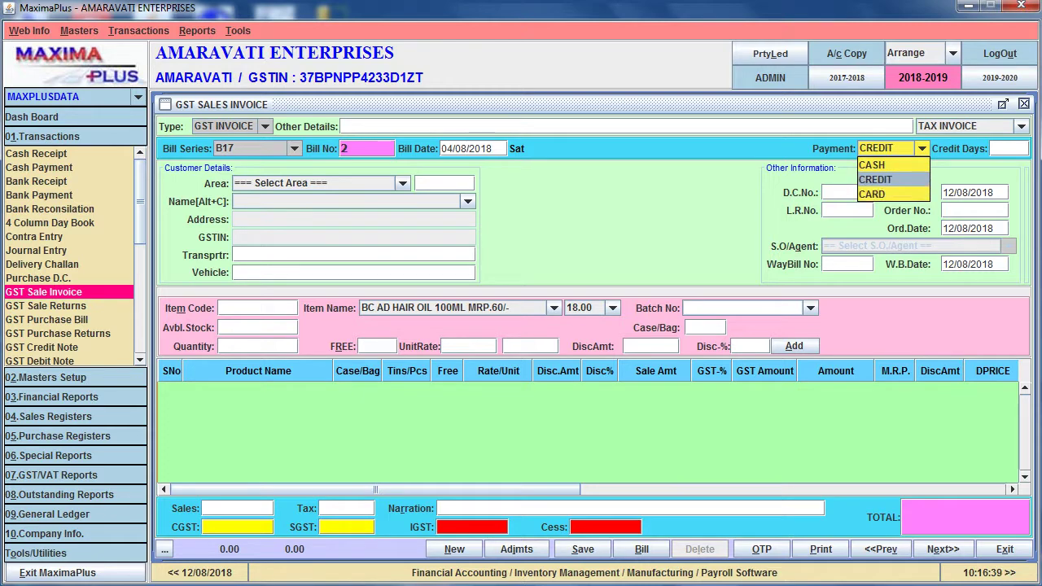
key("Return")
key("Return")
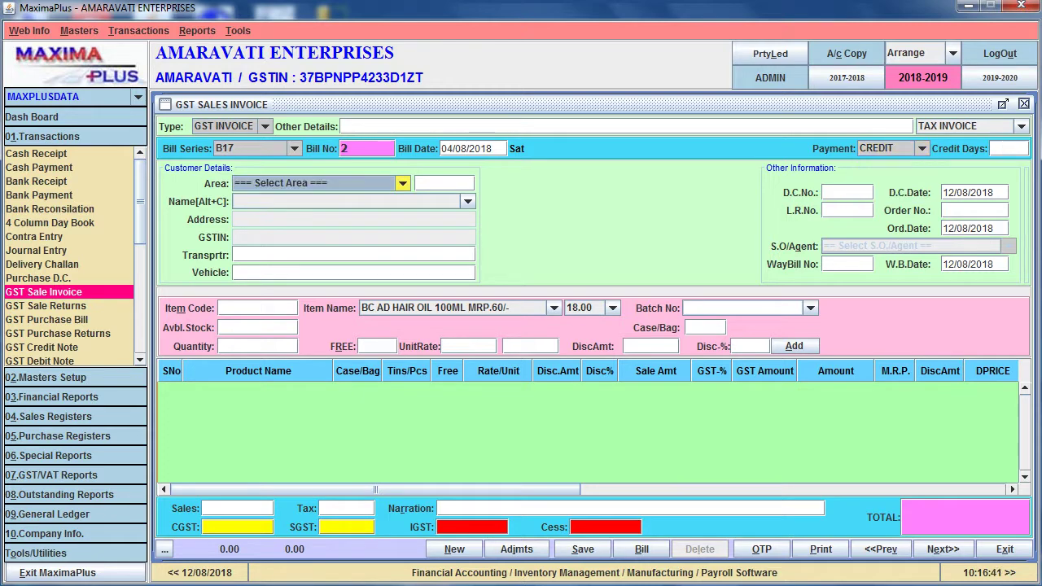
Select customer PAVAN TRADERS from the ADDANKI area
key("Down")
key("Down")
key("Down")
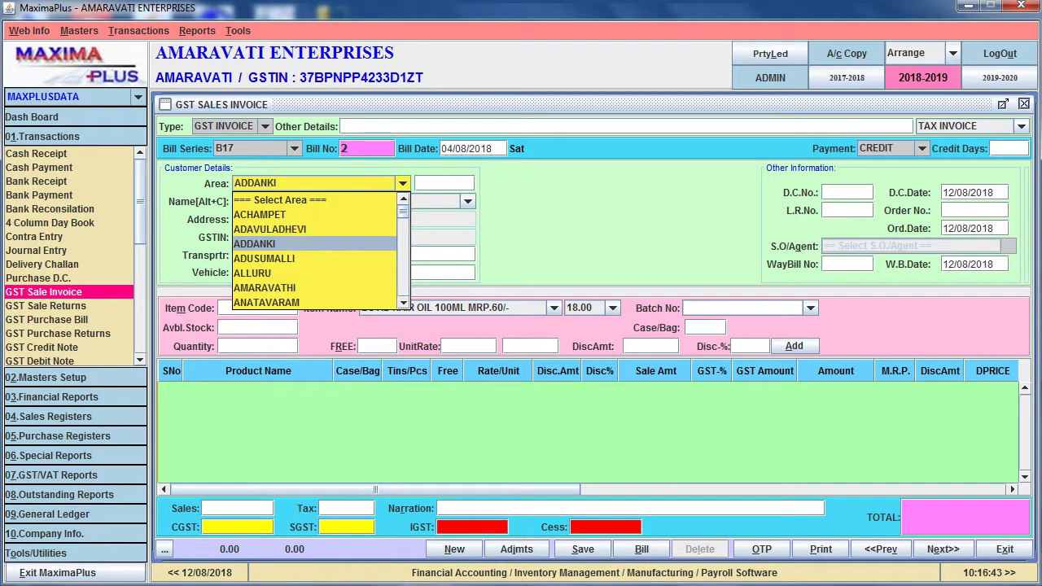
key("Return")
key("Return")
key("Down")
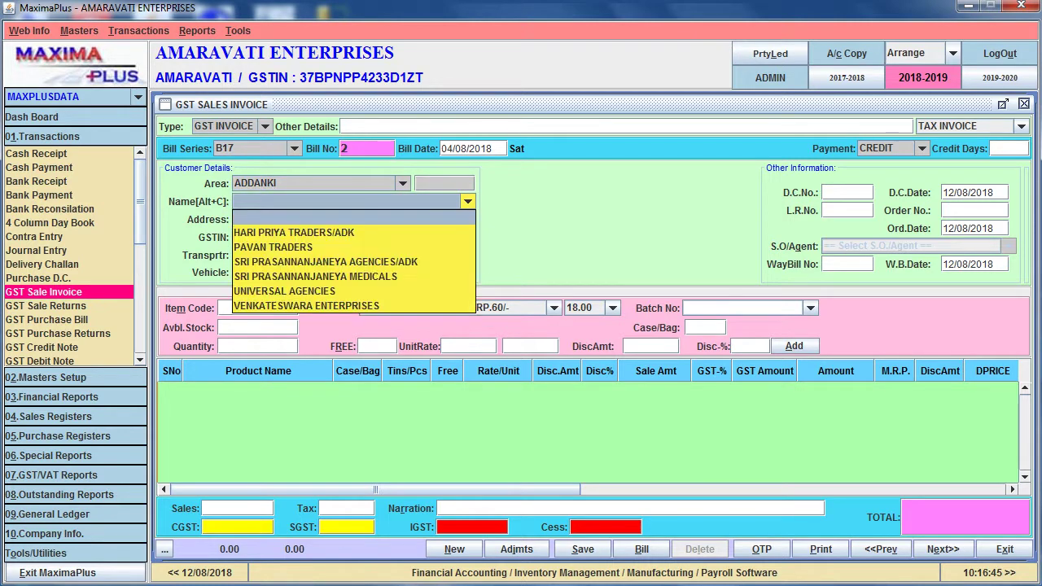
key("Down")
key("Down")
key("Down")
key("Down")
key("Down")
key("Down")
key("Up")
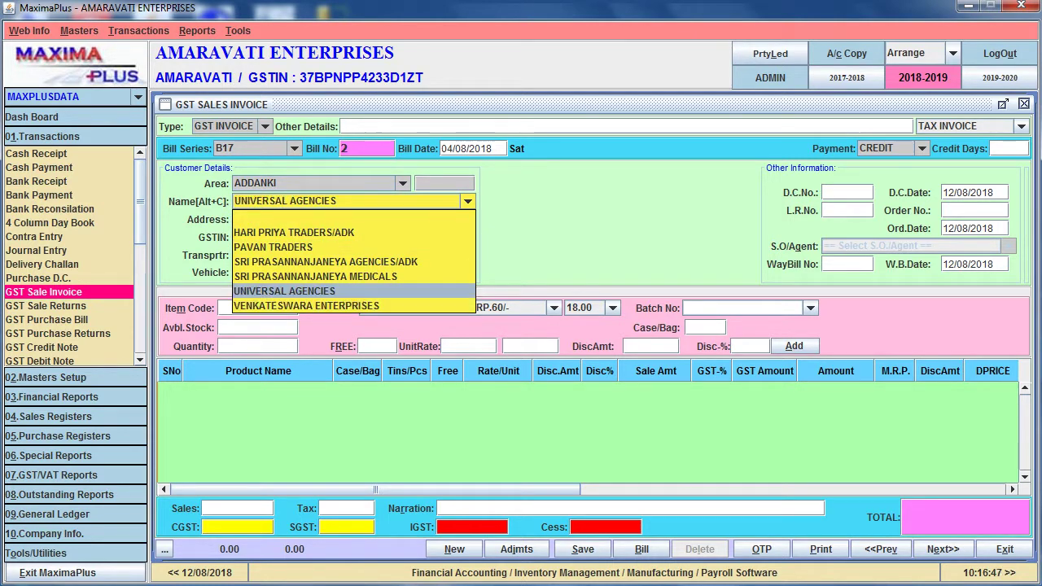
key("Up")
key("Up")
key("Up")
key("Up")
key("Up")
key("Down")
key("Down")
key("Return")
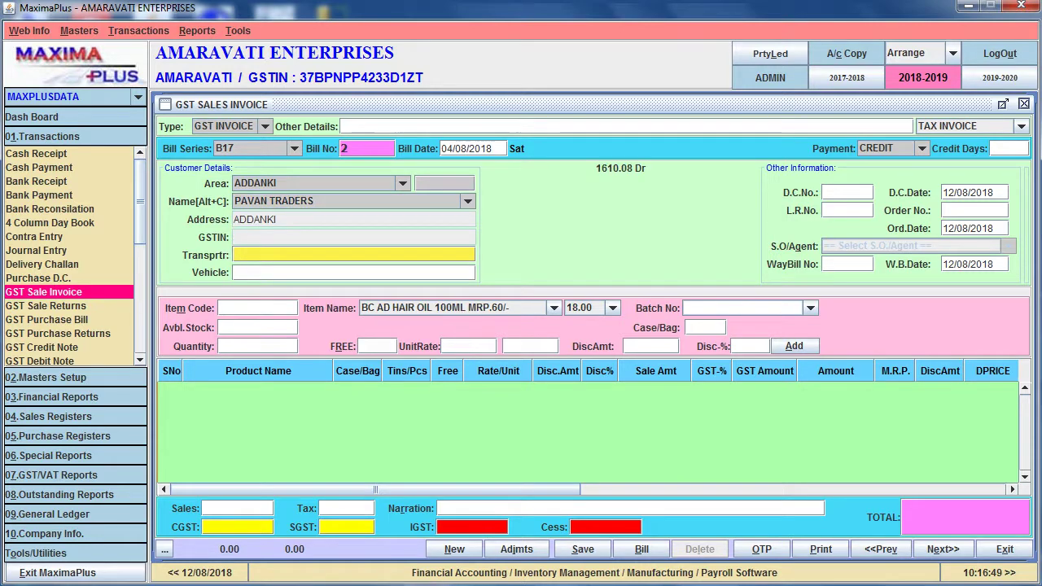
type("xyz tra")
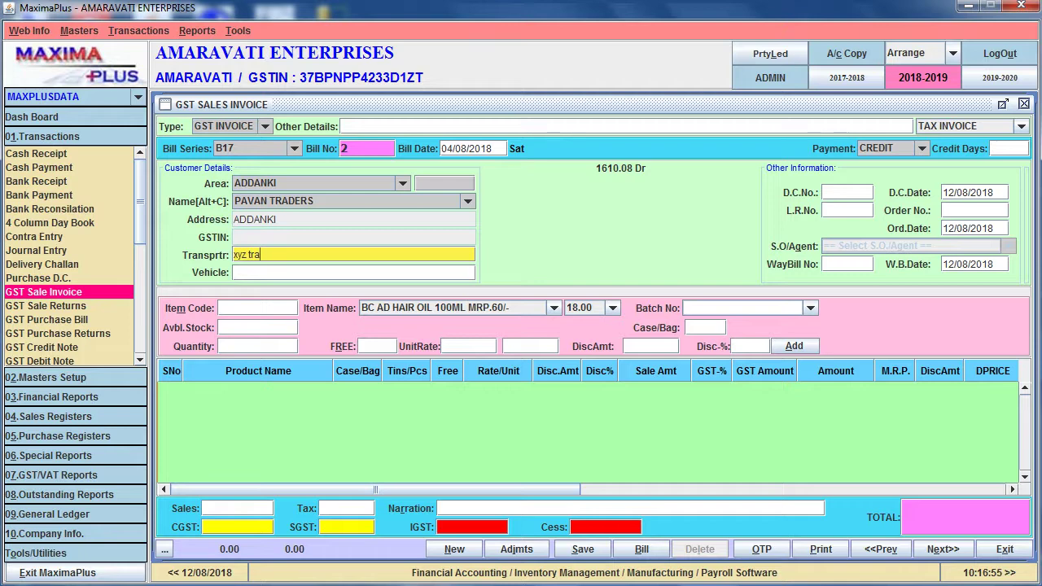
type("sporters")
key("Return")
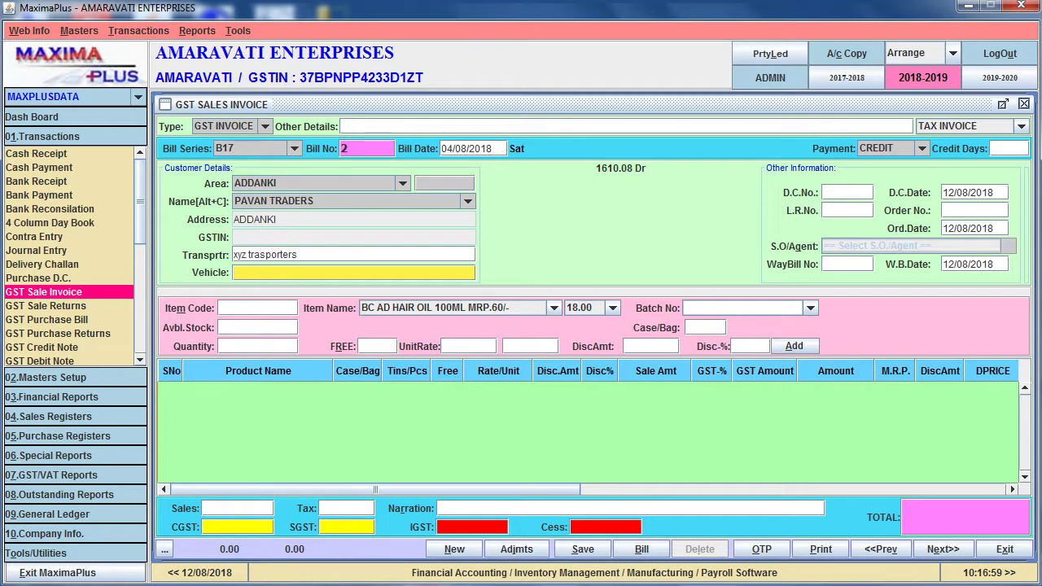
type("AP10Z 2312")
key("Return")
key("Return")
key("Return")
key("Return")
key("Return")
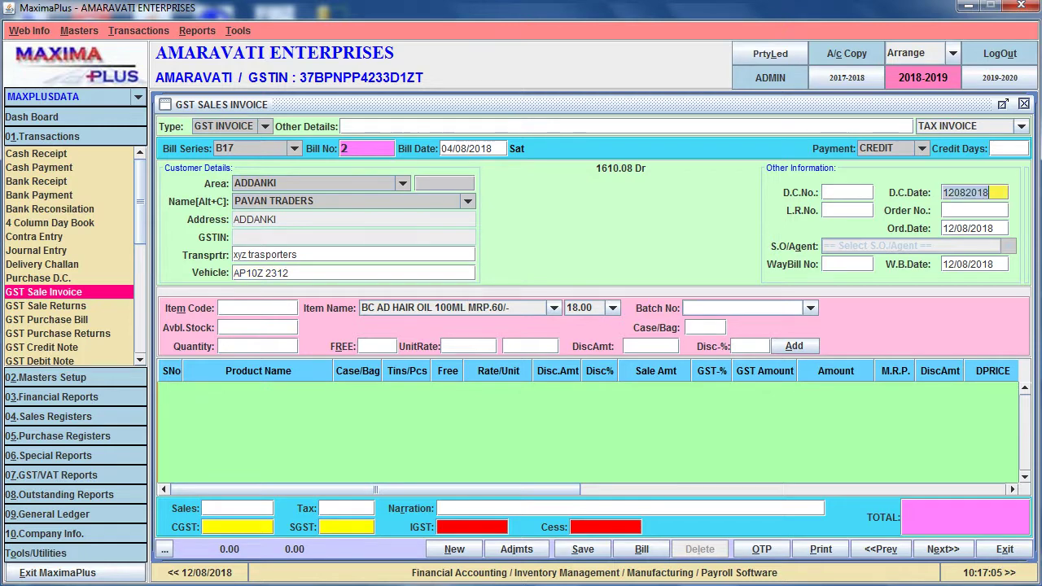
key("Return")
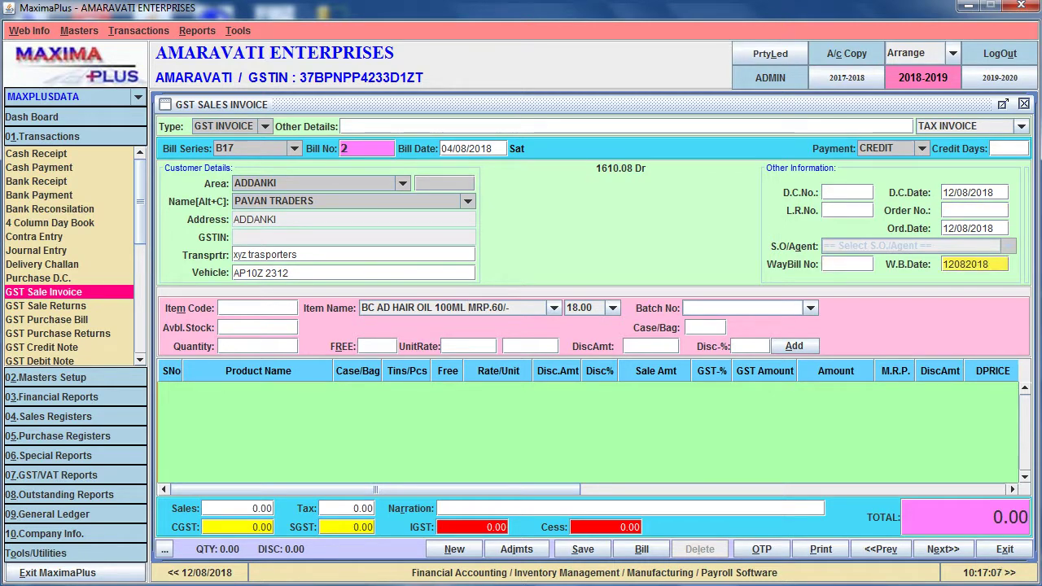
key("Return")
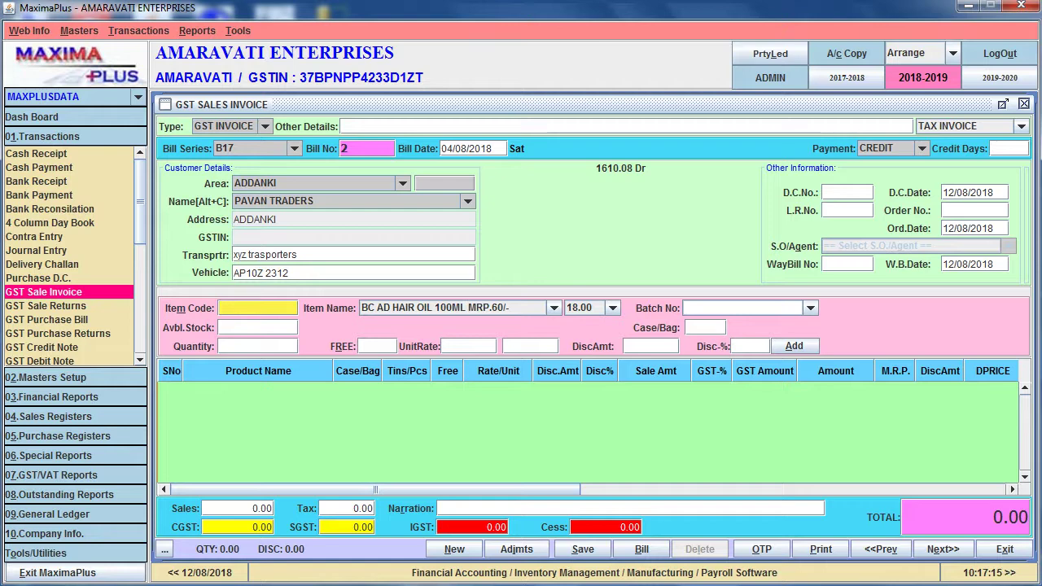
Choose BC AD HAIR OIL 20ML MRP.10/- as the item, showing 18.00 GST and 240.00 stock
key("Return")
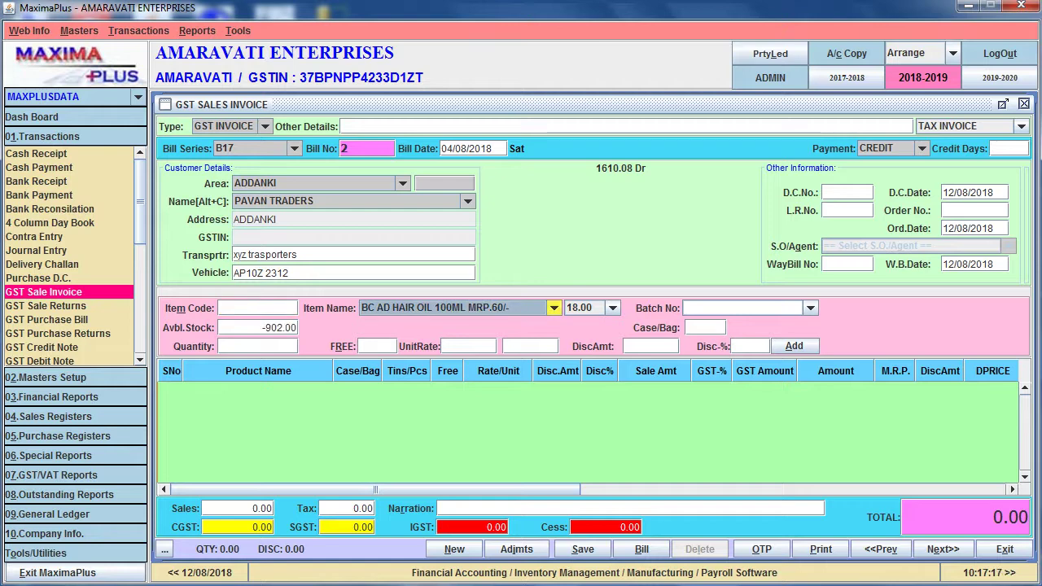
key("Down")
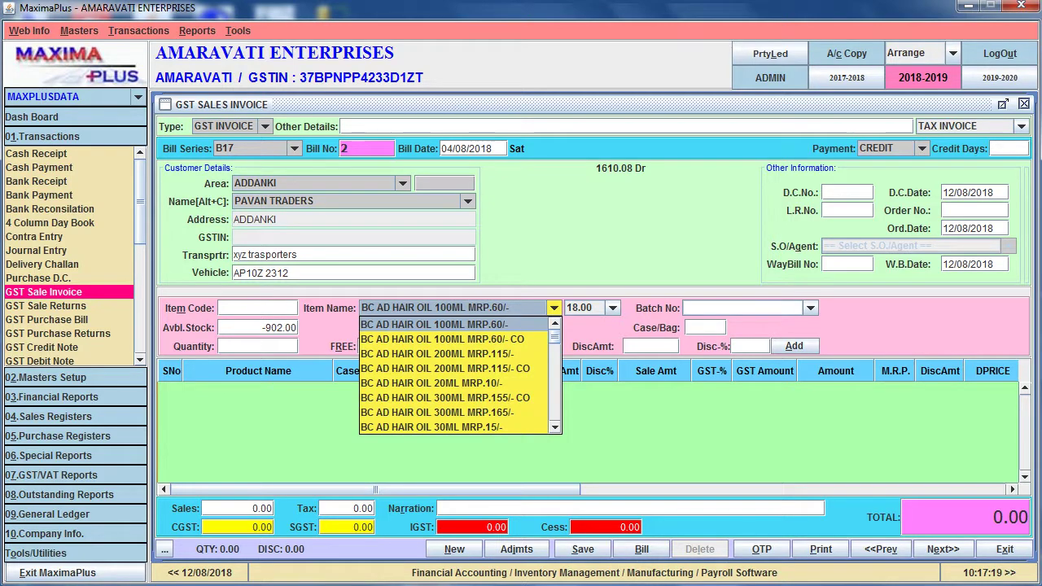
key("Down")
key("Down")
key("Down")
key("Down")
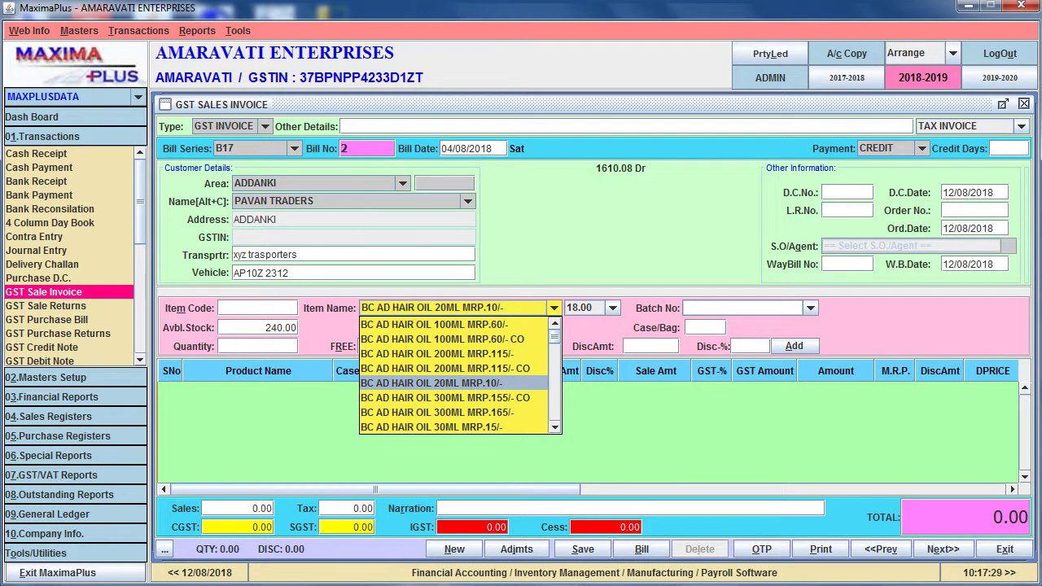
key("Down")
key("Up")
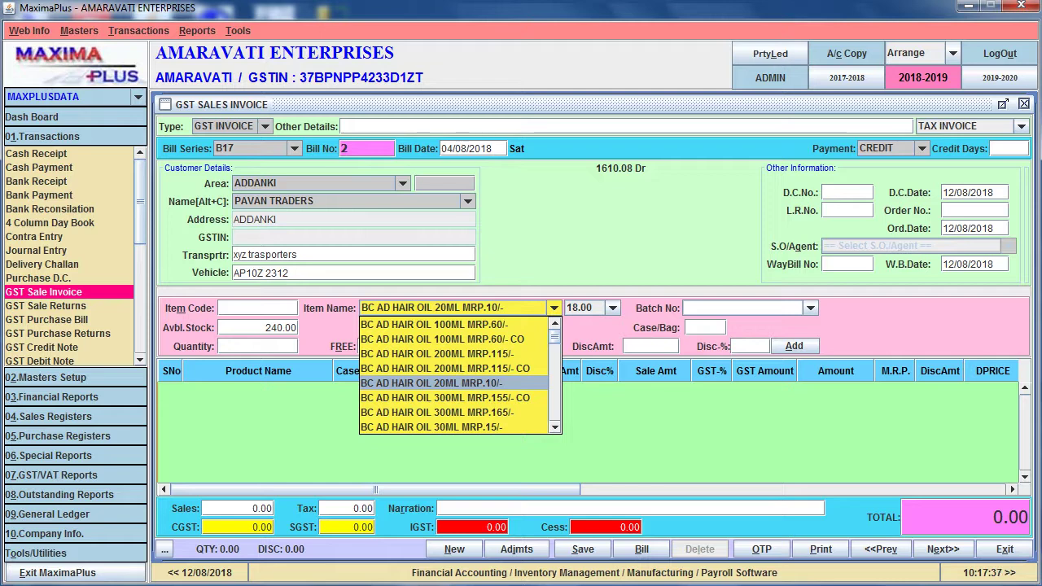
key("Return")
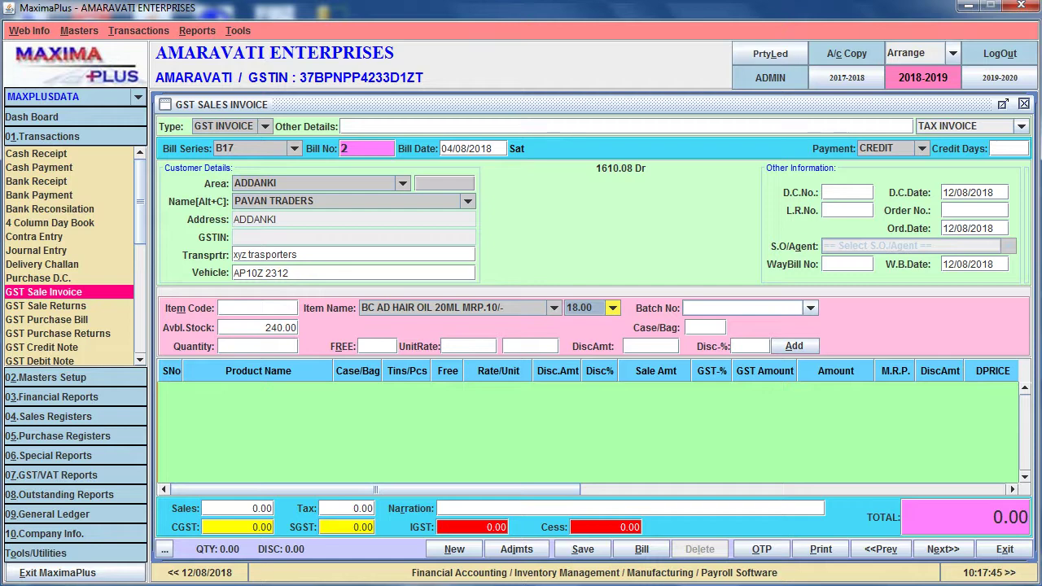
Enter quantity 4 and unit rate 10 for the 20ML hair oil
left_click(705, 328)
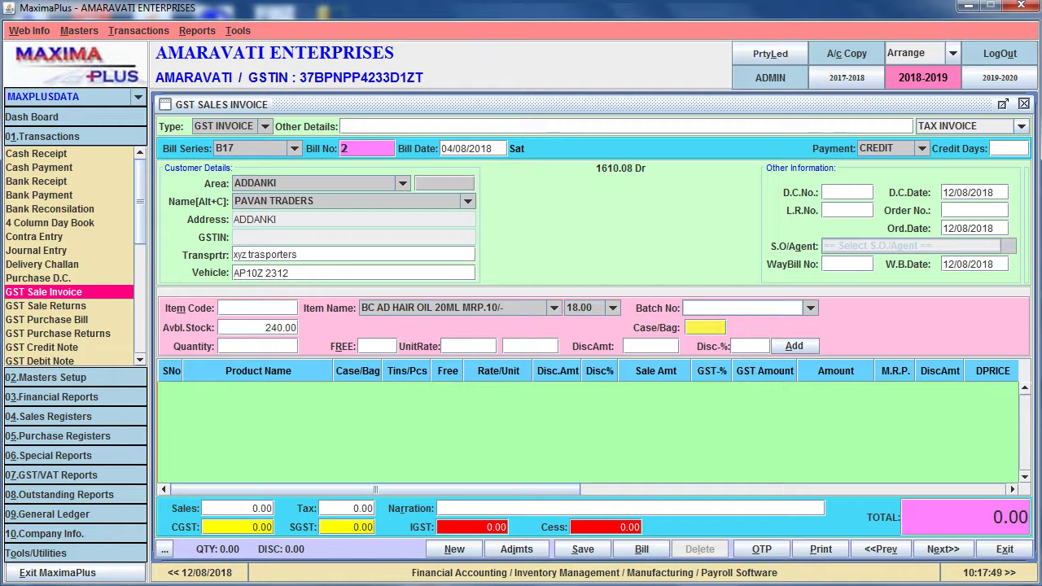
left_click(258, 346)
type("2")
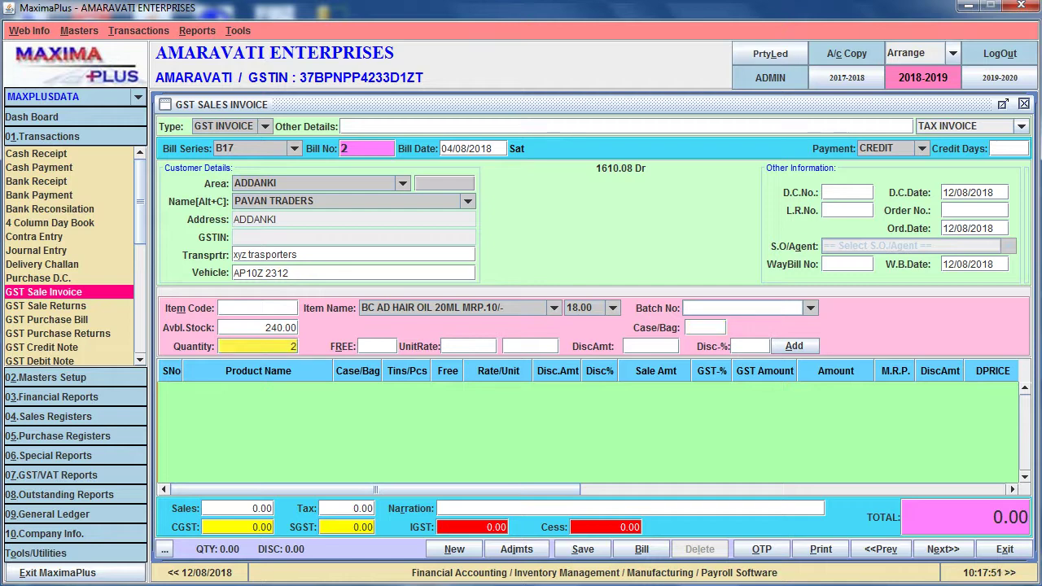
key("BackSpace")
type("4")
key("Return")
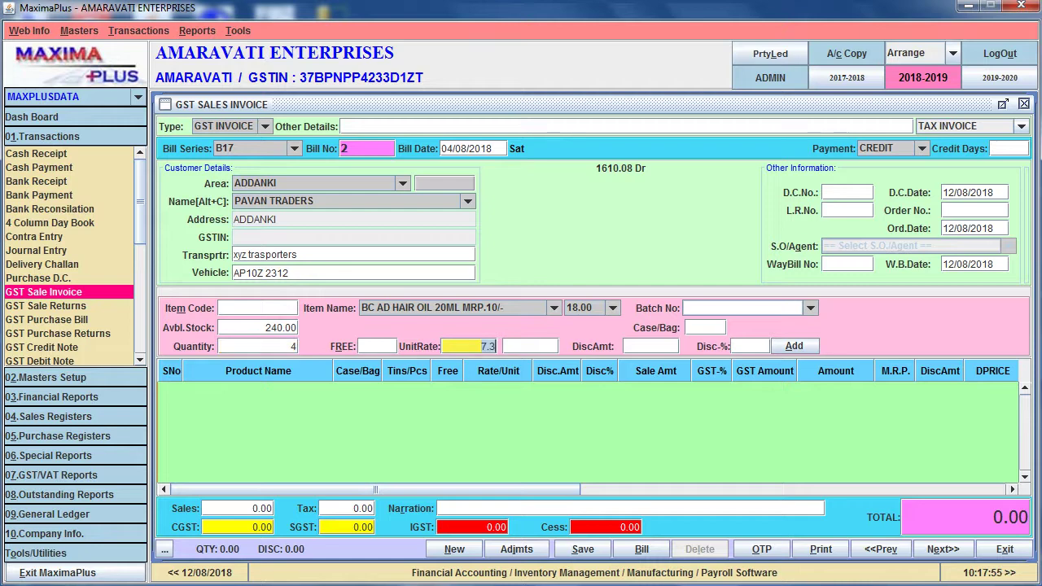
type("10")
key("Return")
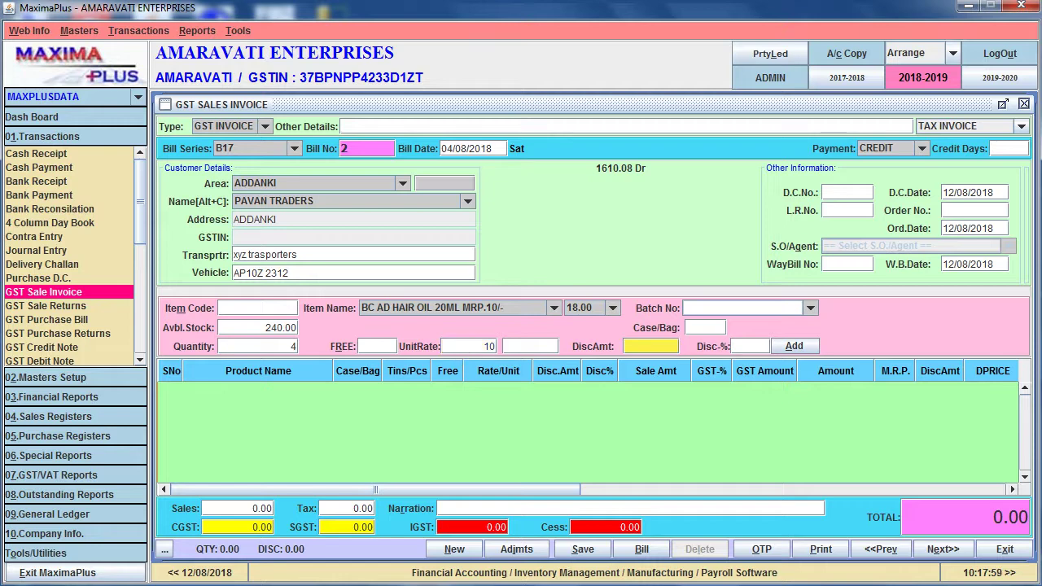
Add the hair oil line to the invoice, totalling 40.00 with CGST and SGST
key("shift+Tab")
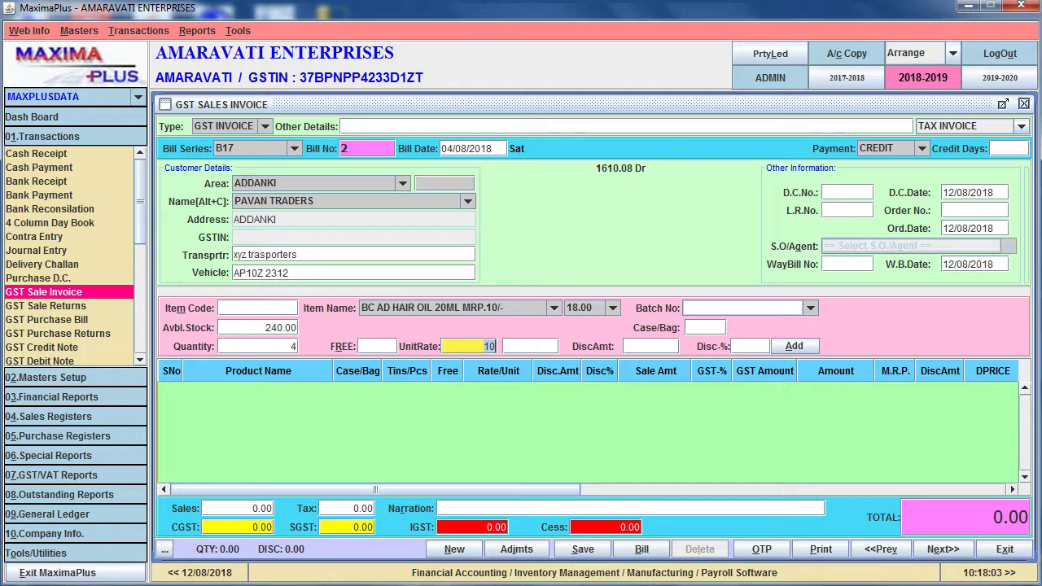
key("Home")
key("Return")
key("Return")
key("Return")
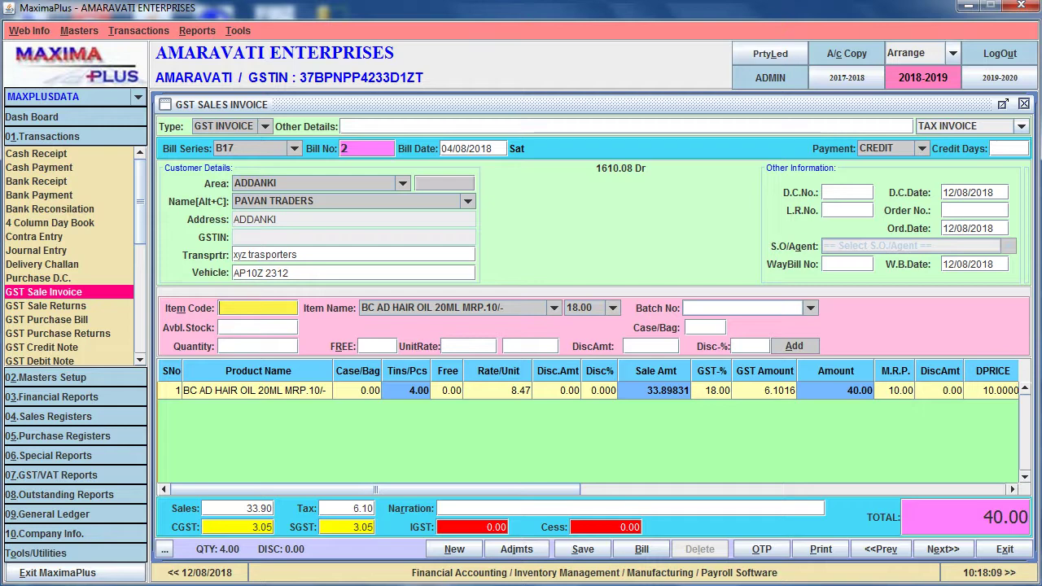
key("Return")
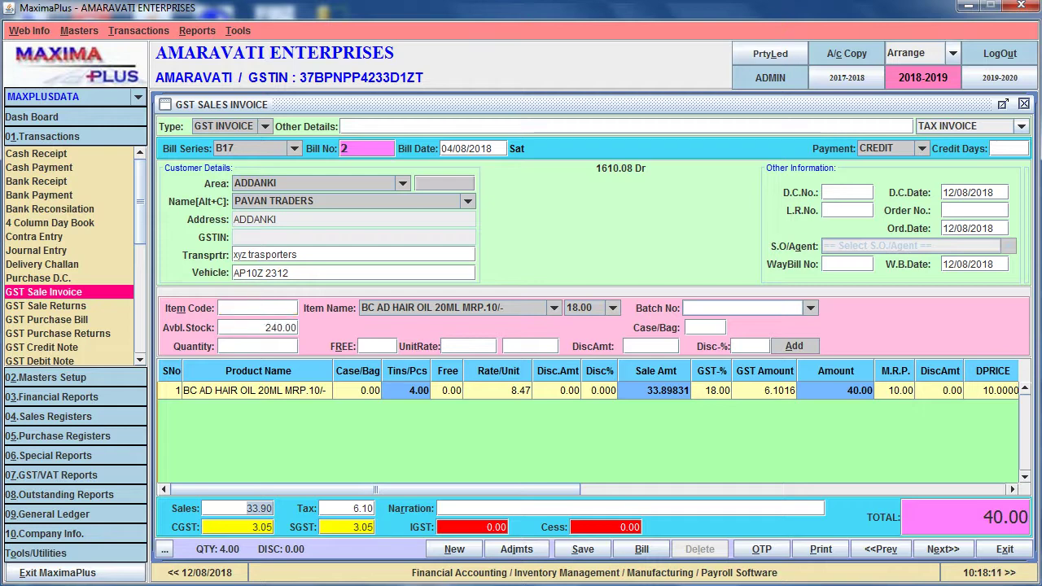
key("Return")
key("Return")
key("Return")
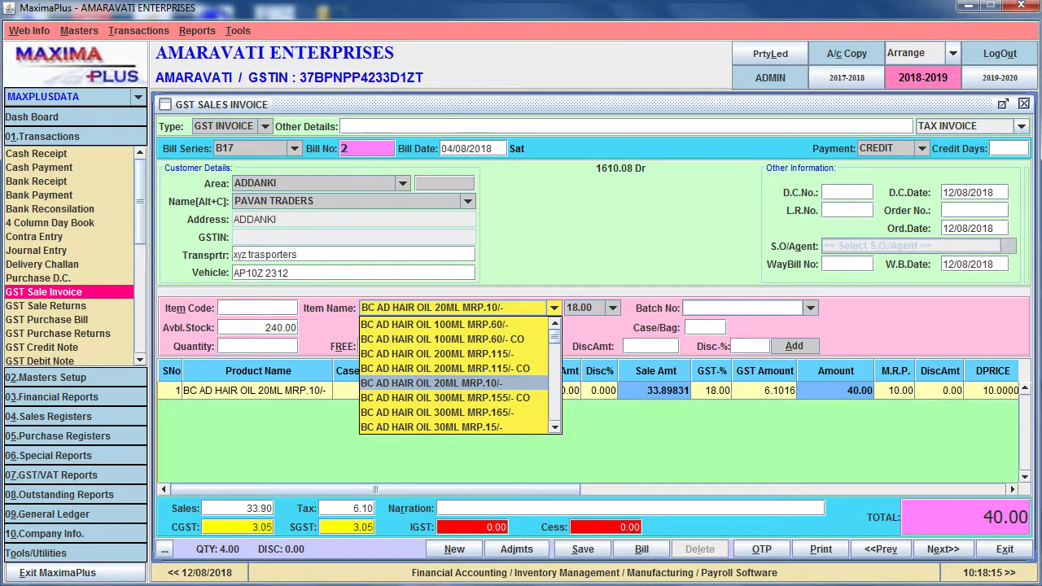
Add a line of 6 BC BA HAIR OIL 50ML MRP.22/- worth 96.00
key("Down")
key("Down")
key("Down")
key("Down")
key("Down")
key("Down")
key("Down")
key("Down")
key("Down")
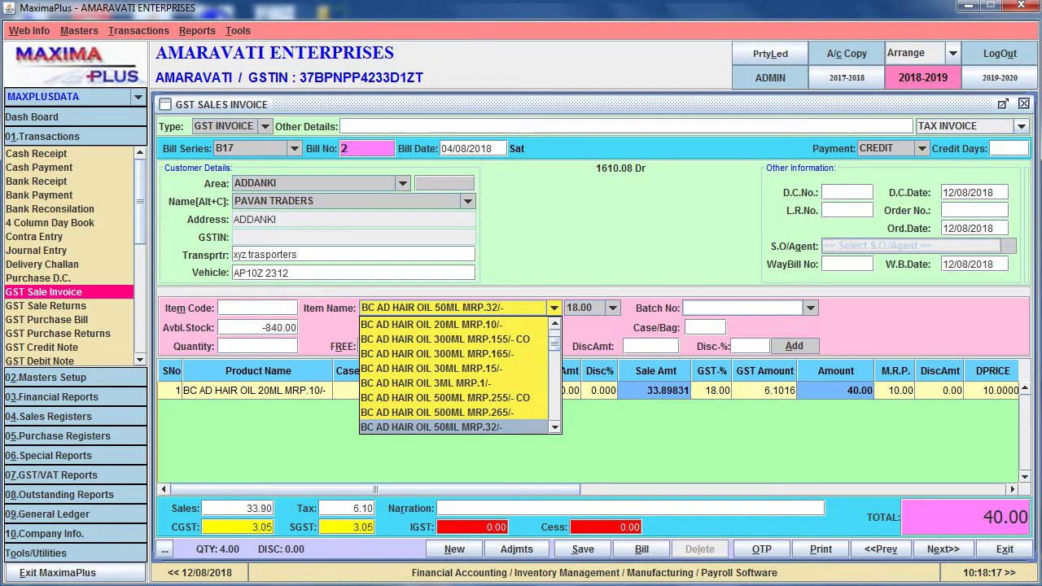
key("Down")
key("Down")
key("Down")
key("Down")
key("Down")
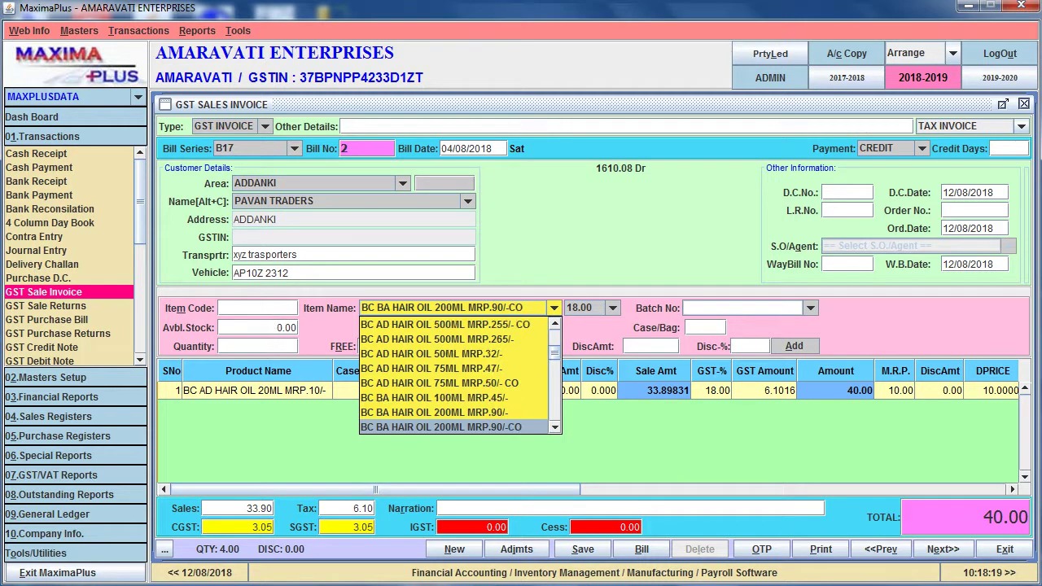
key("Return")
key("Return")
key("Return")
key("Return")
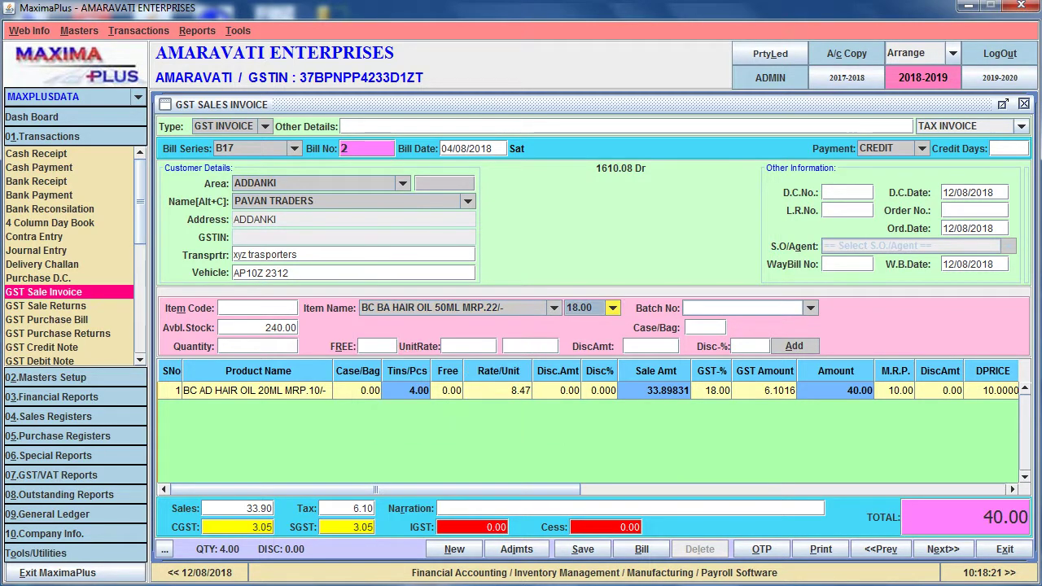
type("6")
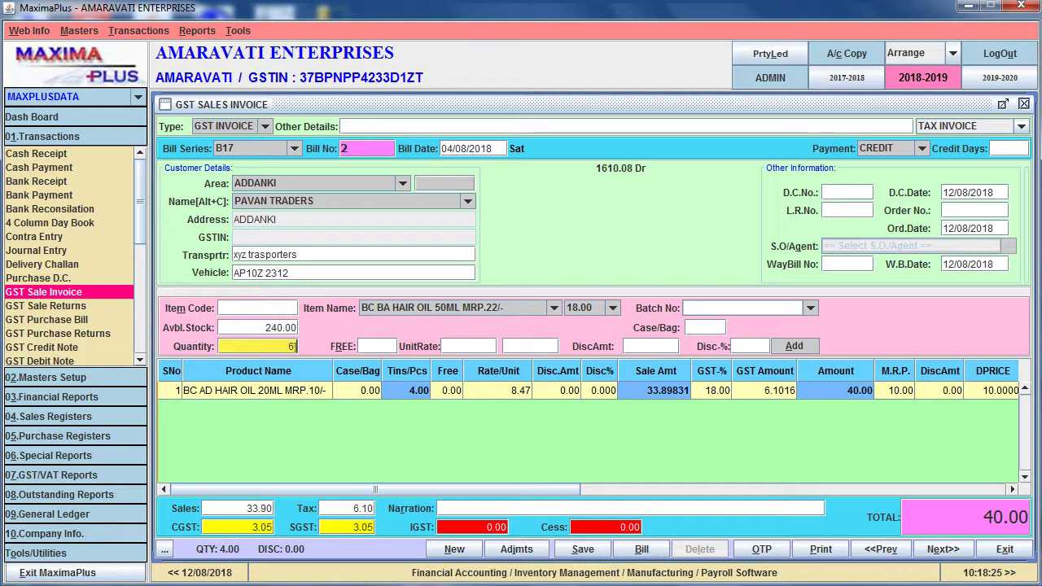
key("Return")
key("Return")
key("Return")
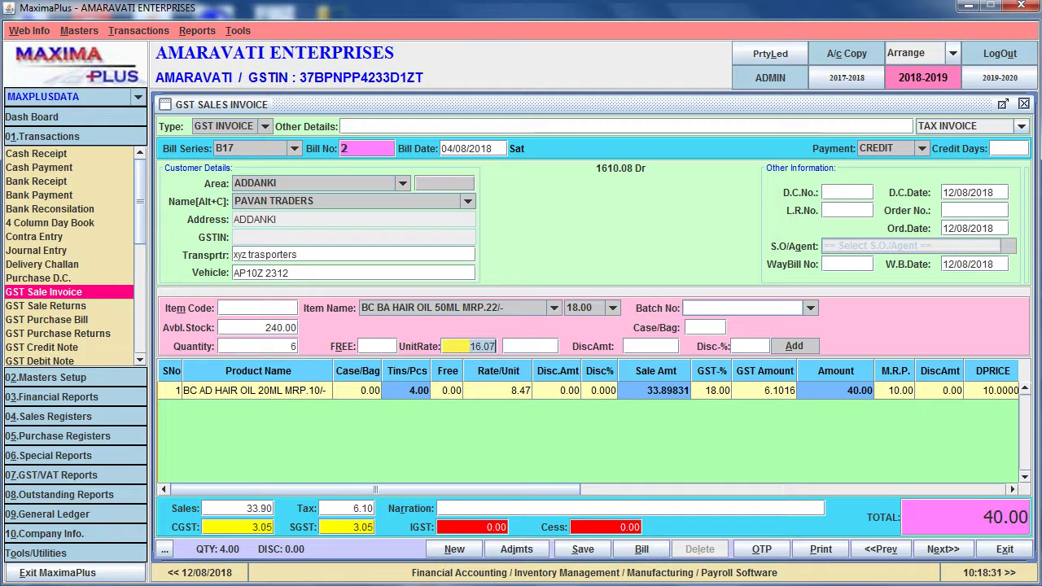
type("+1")
key("Return")
key("Return")
key("Return")
key("Return")
key("Return")
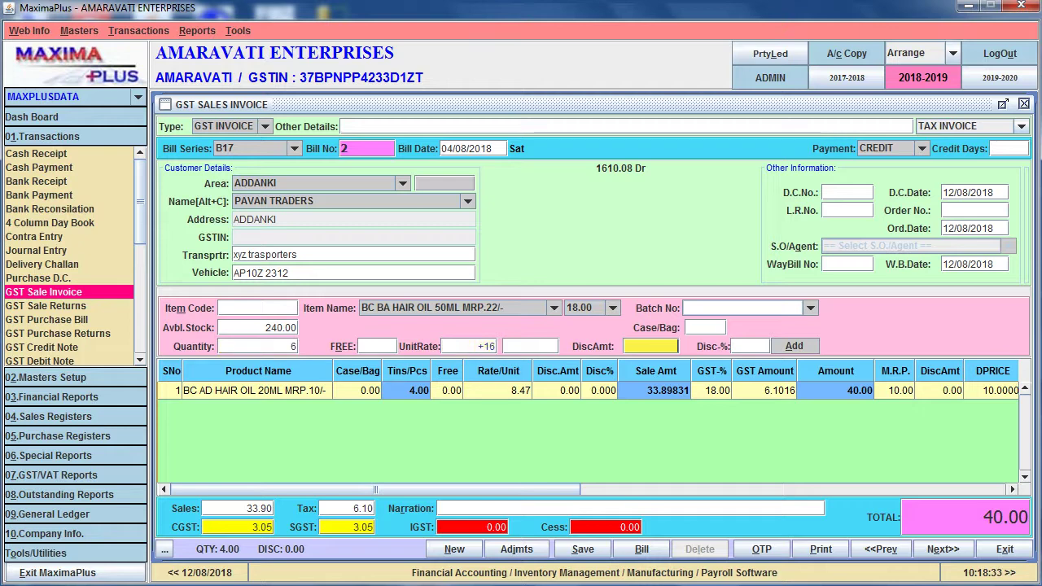
Add 5 KAILASH PARBAT COOL OIL 200ML at rate 69, amount 345.00
key("Down")
key("Down")
key("Down")
key("Down")
key("Down")
key("Down")
key("Down")
key("Down")
key("Down")
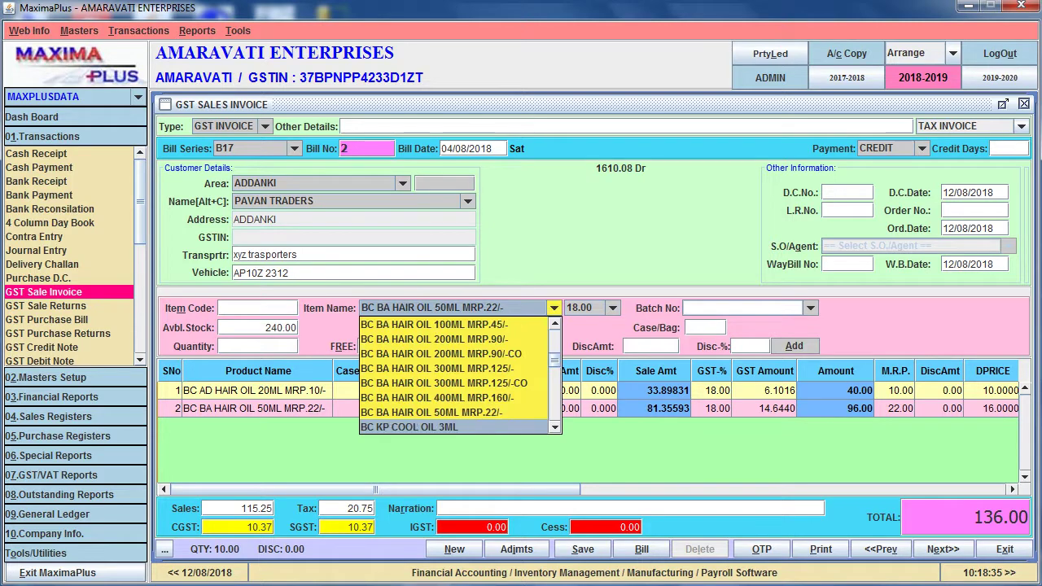
key("Return")
key("Return")
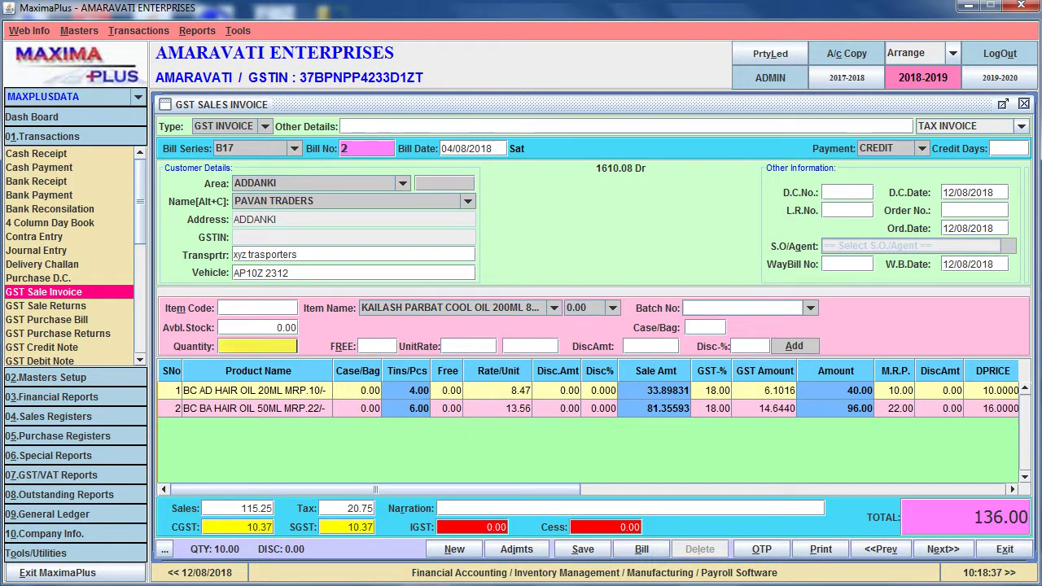
type("5")
key("Return")
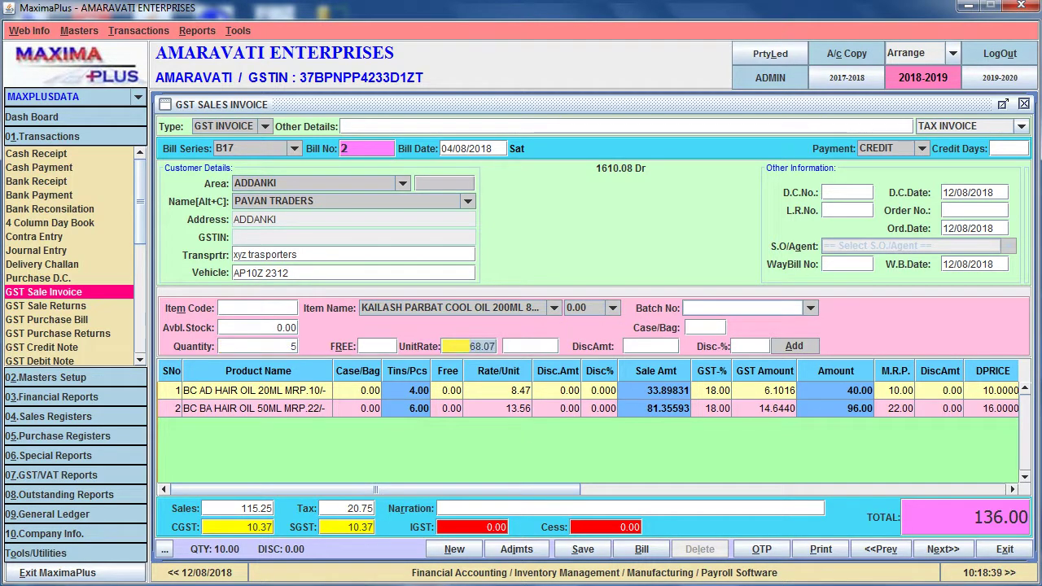
type("+6")
key("Return")
key("Return")
key("Return")
key("Return")
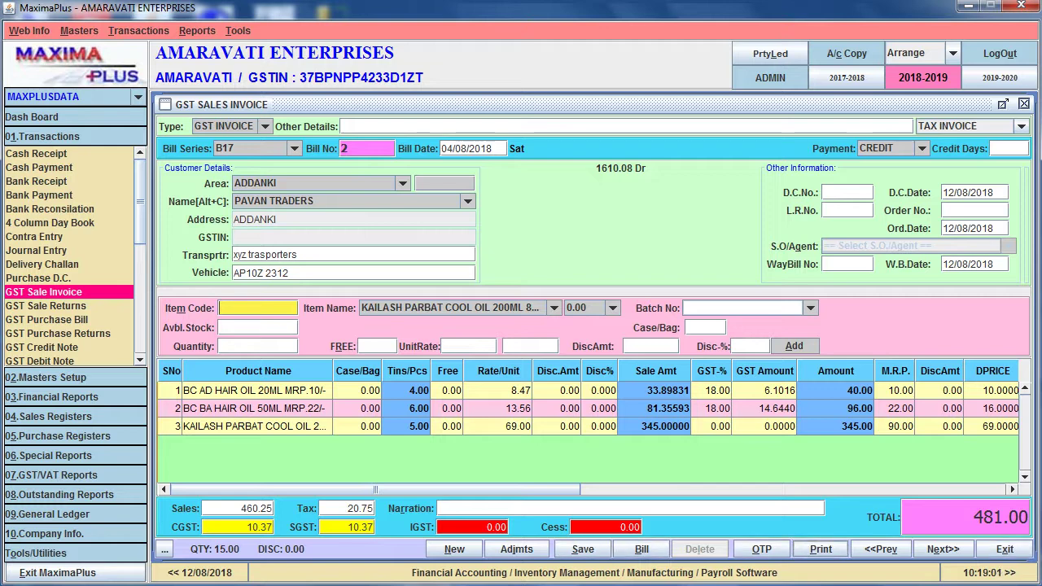
Preview invoice B17/2 and scroll through its 460.25 taxable value and 481.00 bill amount
left_click(821, 549)
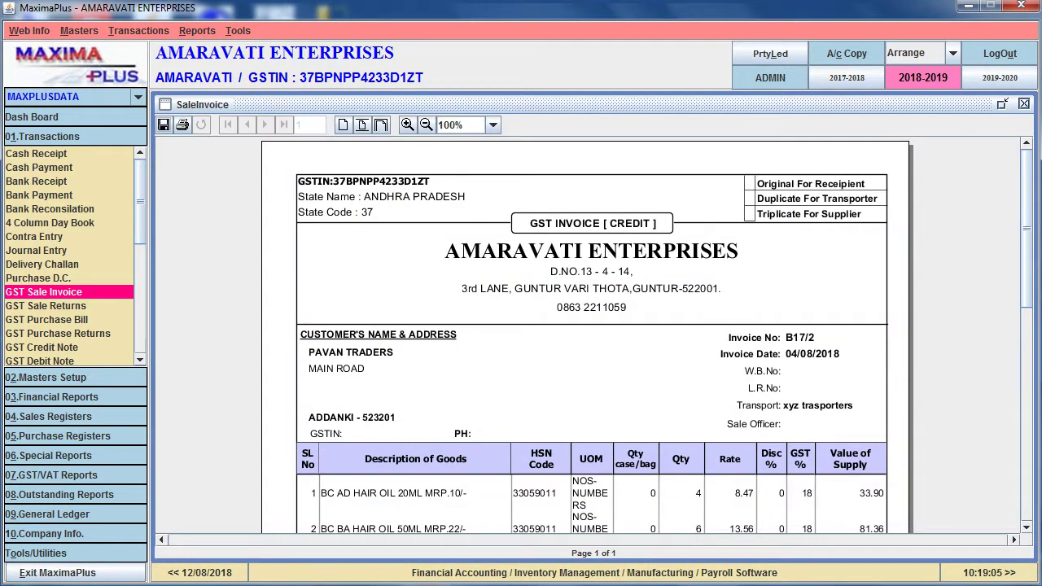
scroll(586, 333, "down", 1)
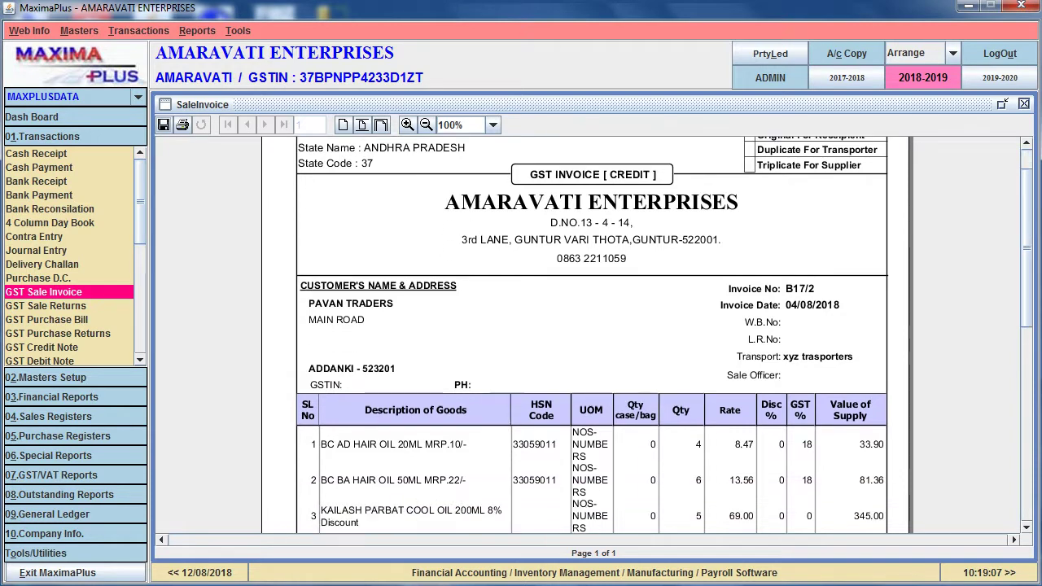
scroll(586, 334, "down", 8)
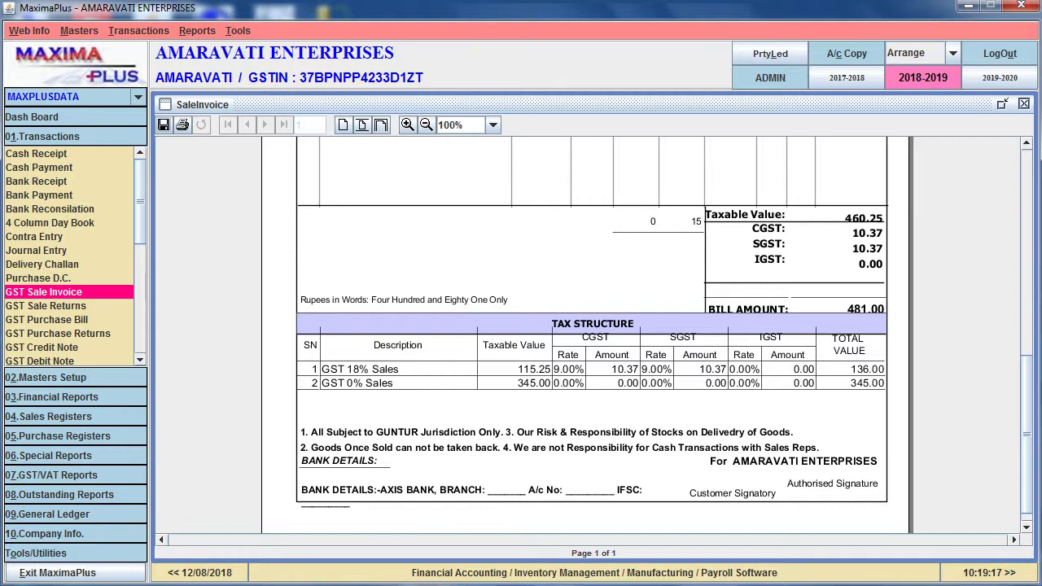
scroll(586, 334, "down", 1)
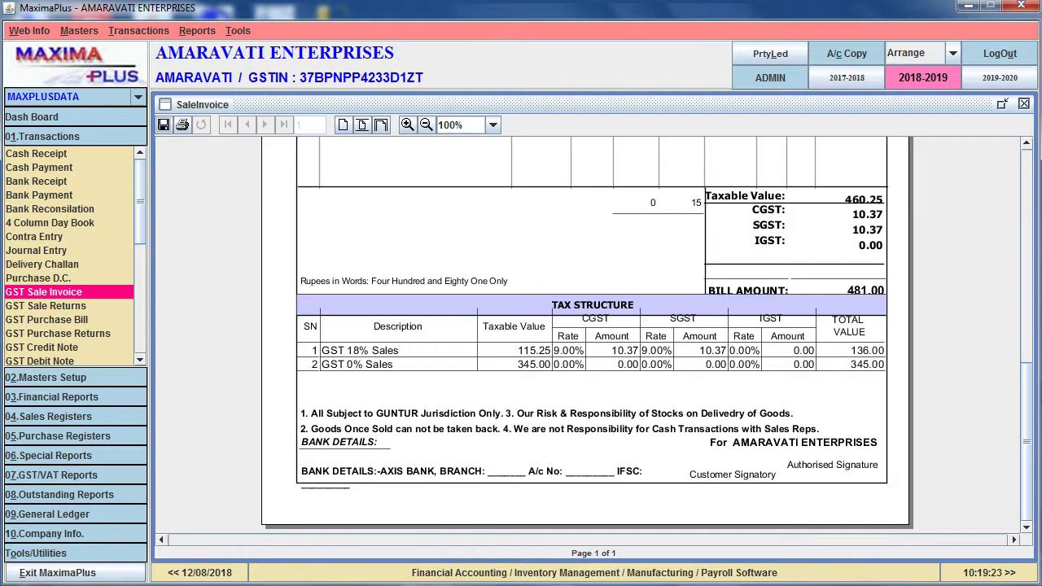
scroll(586, 333, "up", 10)
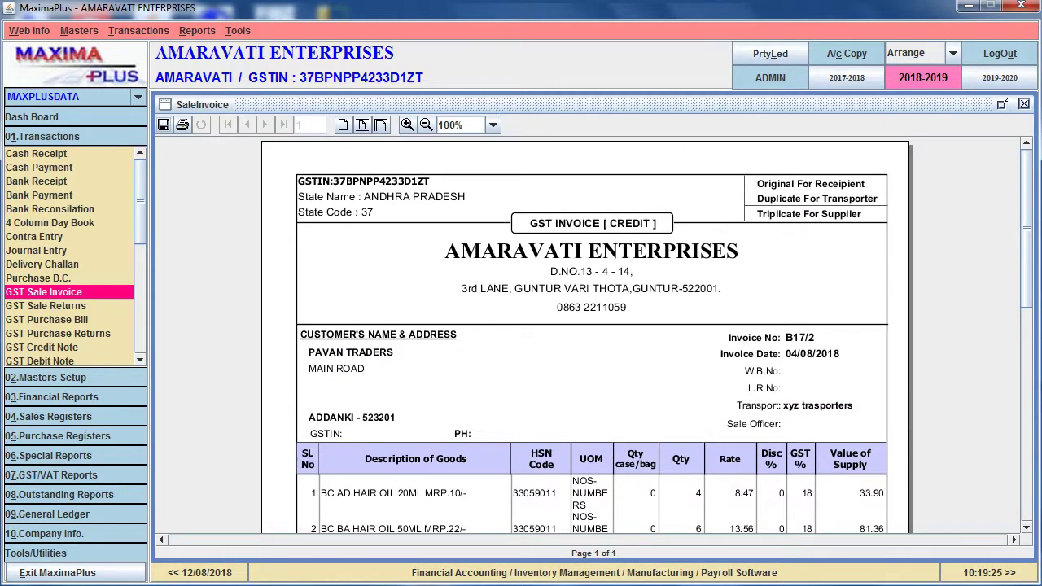
Check the printer options (Send To OneNote 2007) and close them without printing
left_click(183, 124)
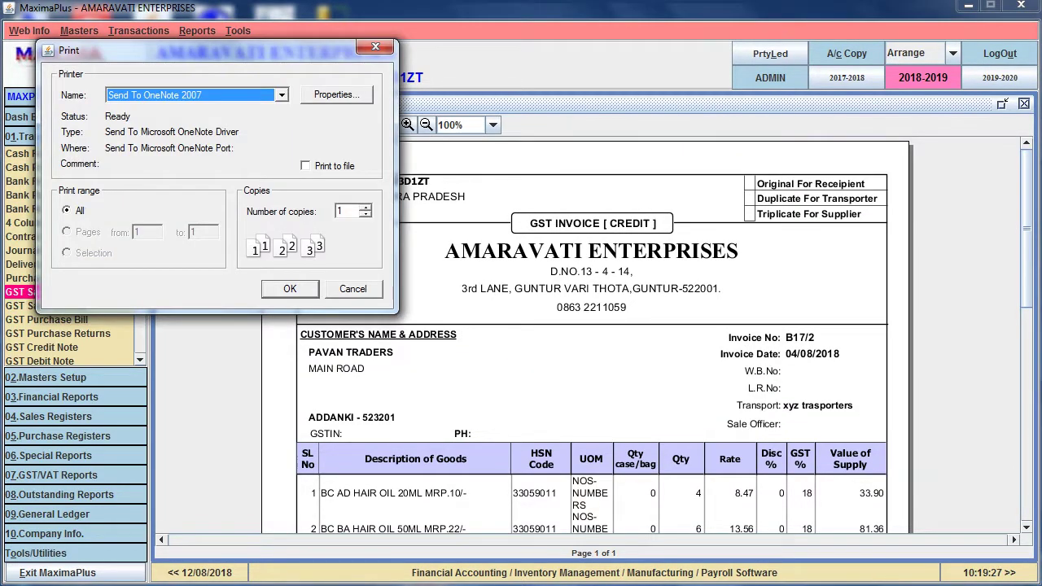
key("alt+Down")
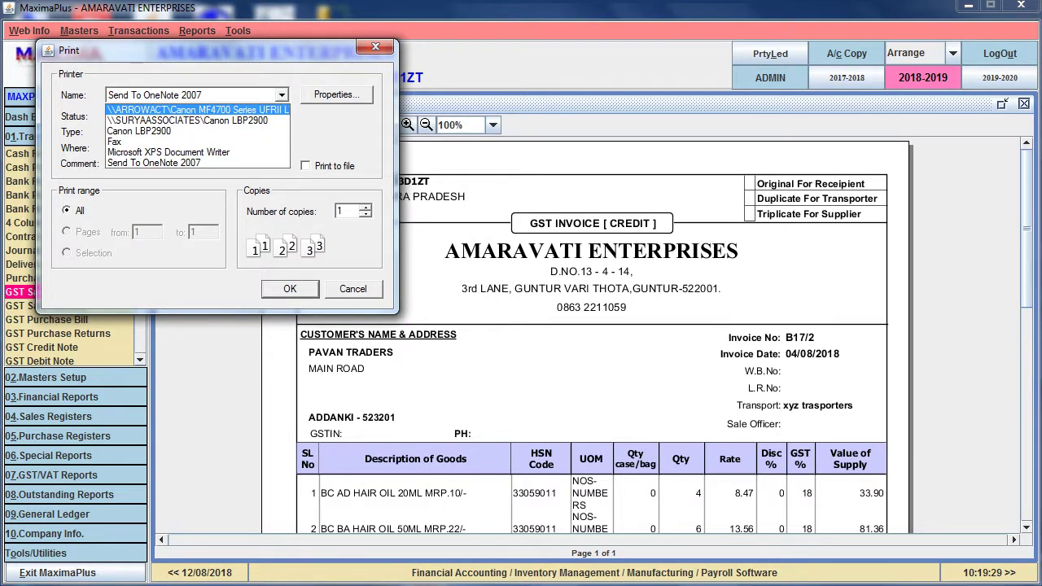
key("Return")
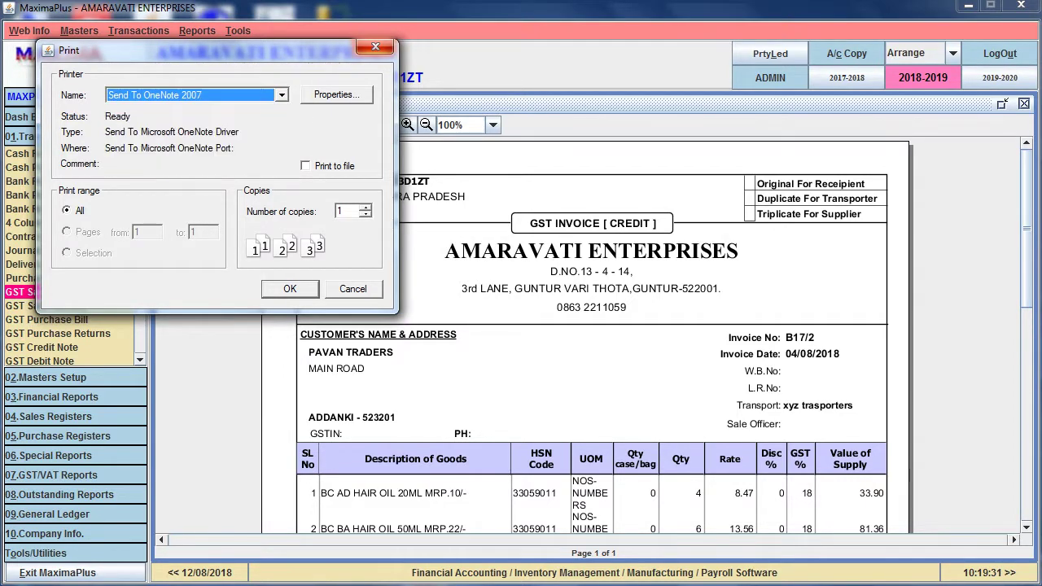
left_click(376, 46)
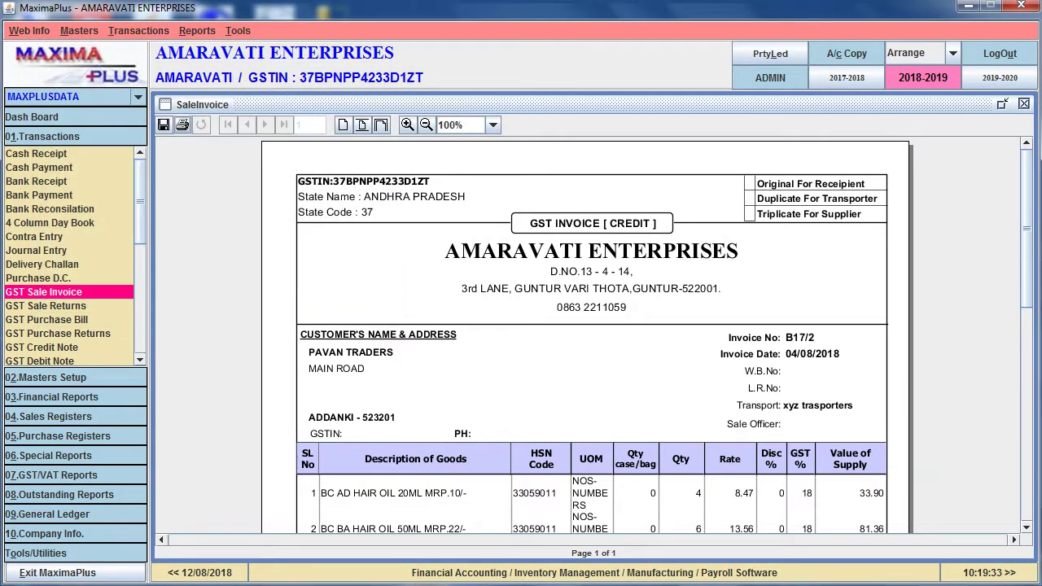
Save the invoice preview to the Desktop as ASDF.pdf, replacing the existing file
left_click(162, 125)
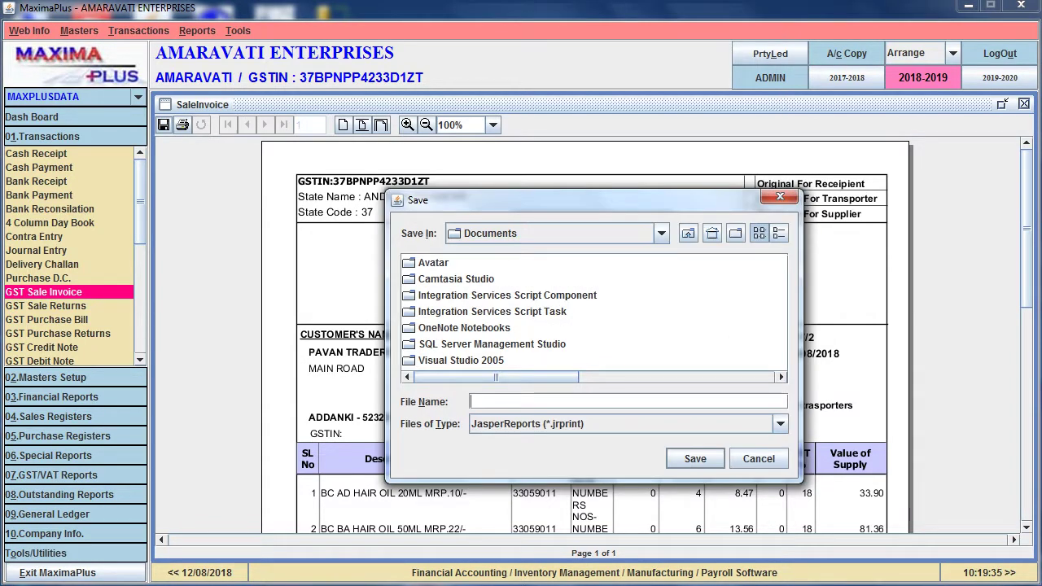
left_click(553, 233)
scroll(554, 309, "up", 3)
left_click(488, 285)
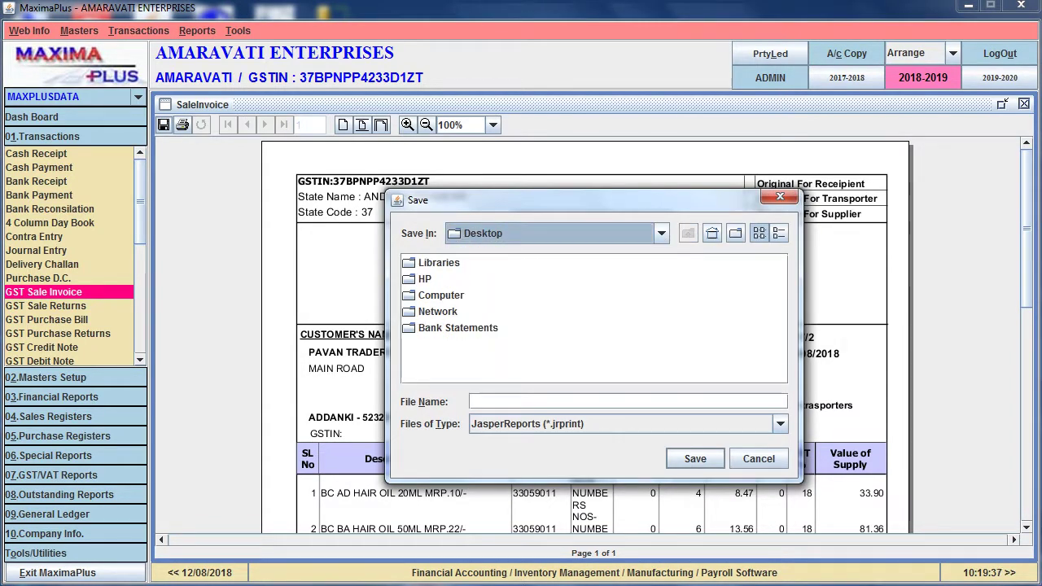
left_click(473, 401)
type("ASD")
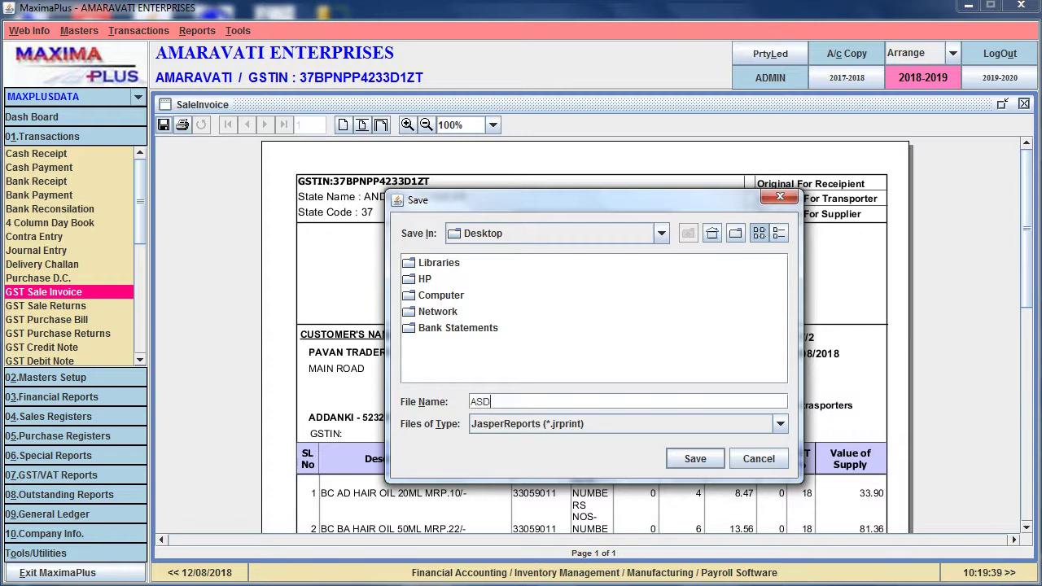
type("F")
left_click(528, 424)
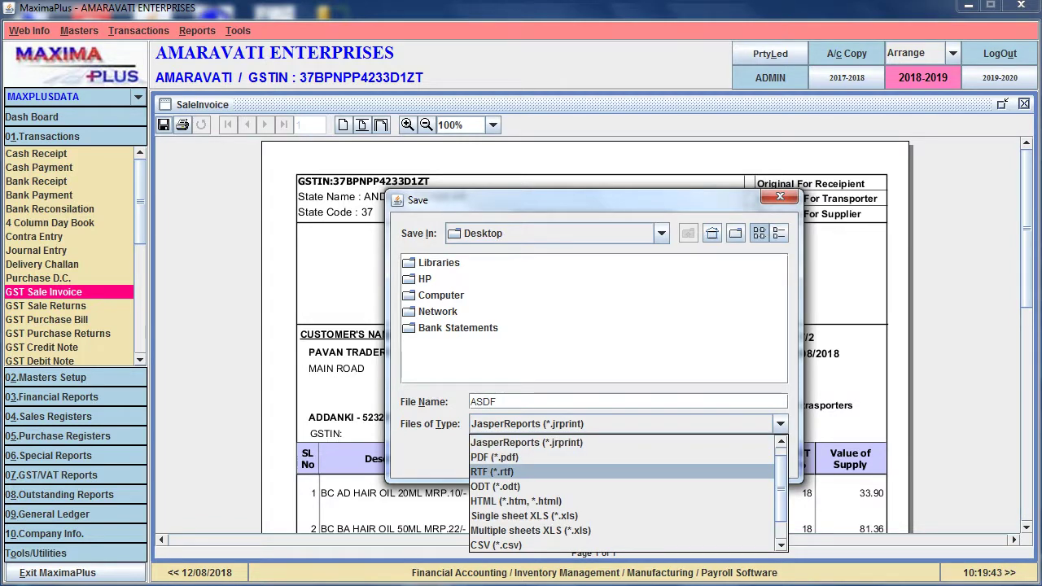
key("Up")
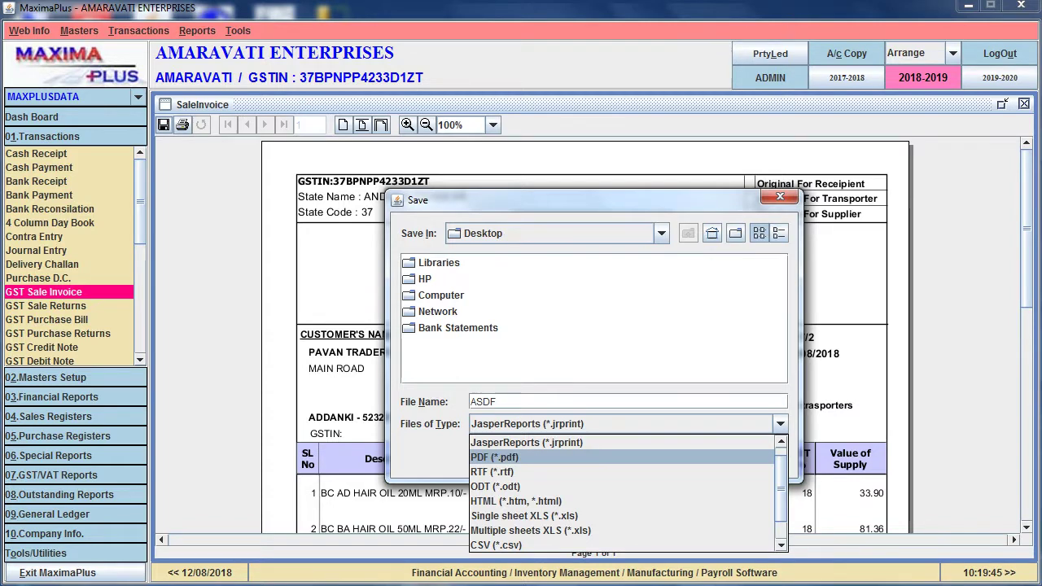
key("Return")
key("Return")
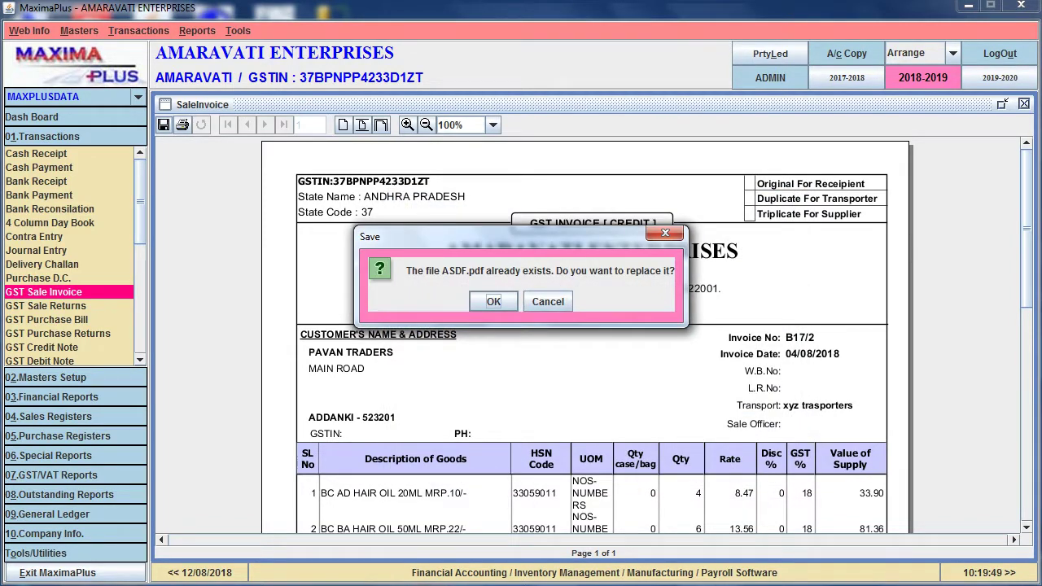
key("Return")
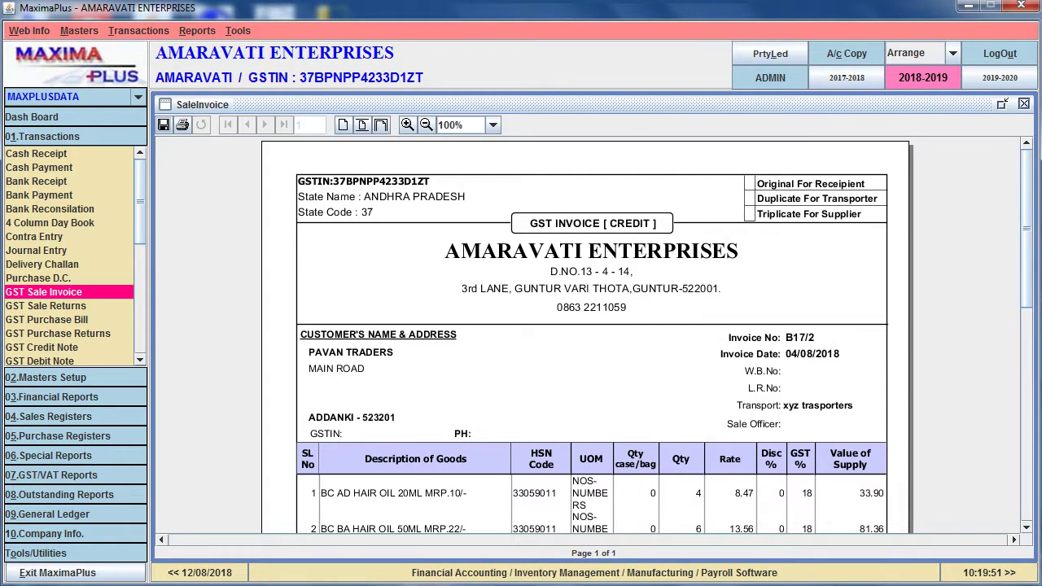
key("Escape")
Open asdf.pdf from the desktop in Nitro Pro 8, scroll through the 481.00 invoice, and close it
key("super+d")
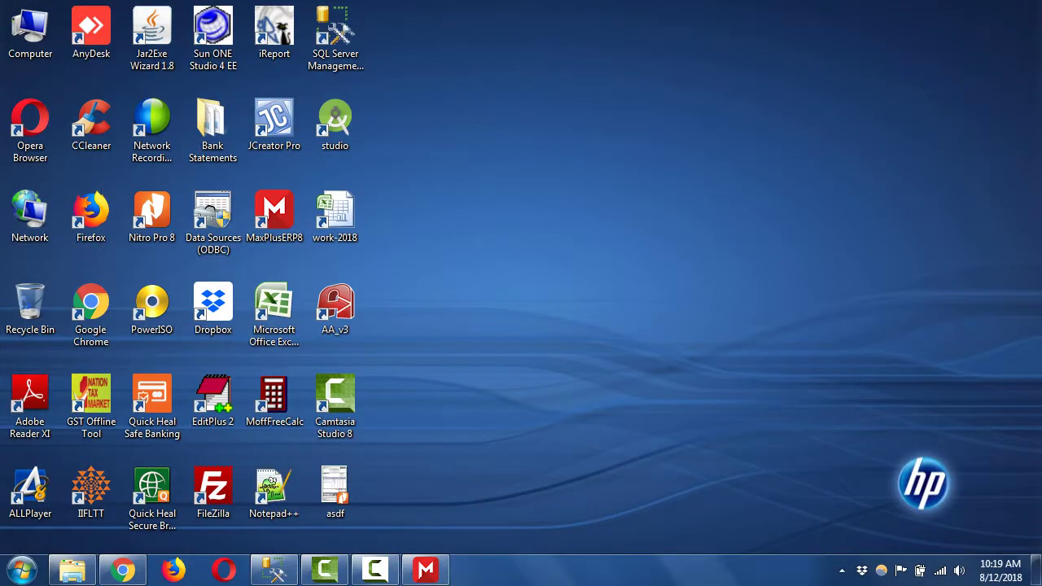
left_click(334, 488)
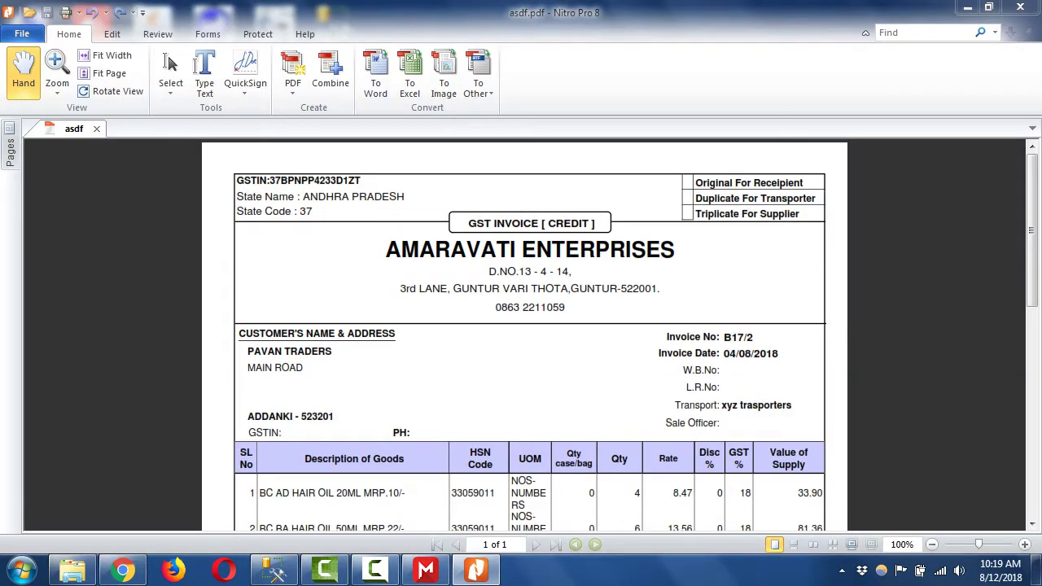
scroll(524, 334, "down", 10)
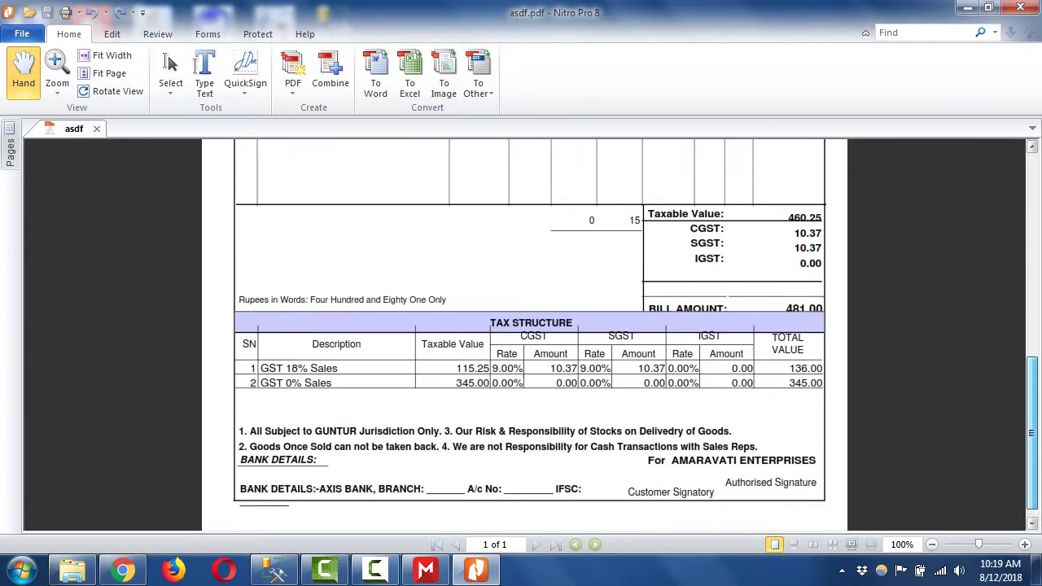
scroll(524, 333, "up", 8)
scroll(529, 334, "up", 2)
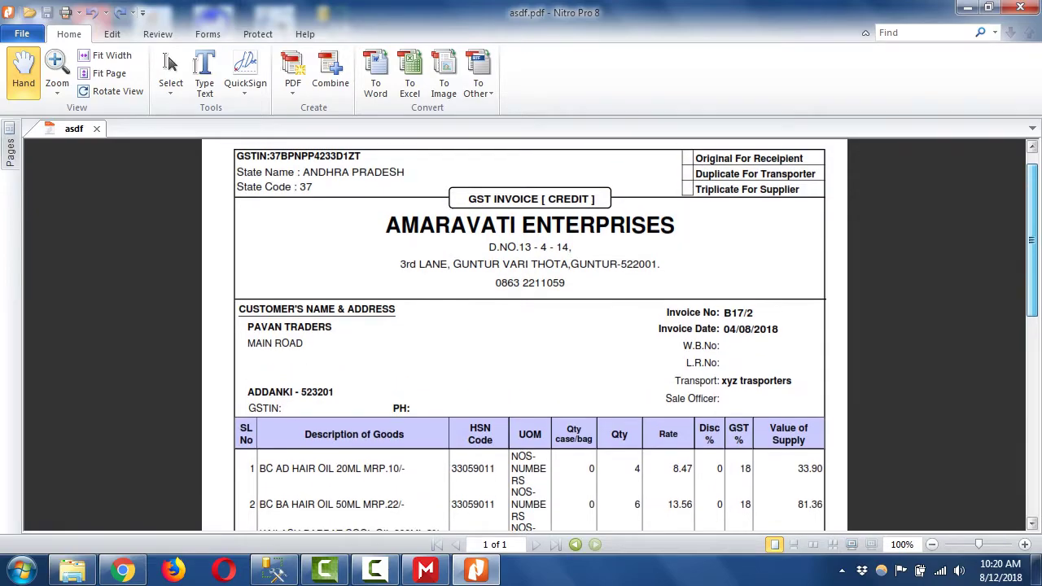
key("alt+F4")
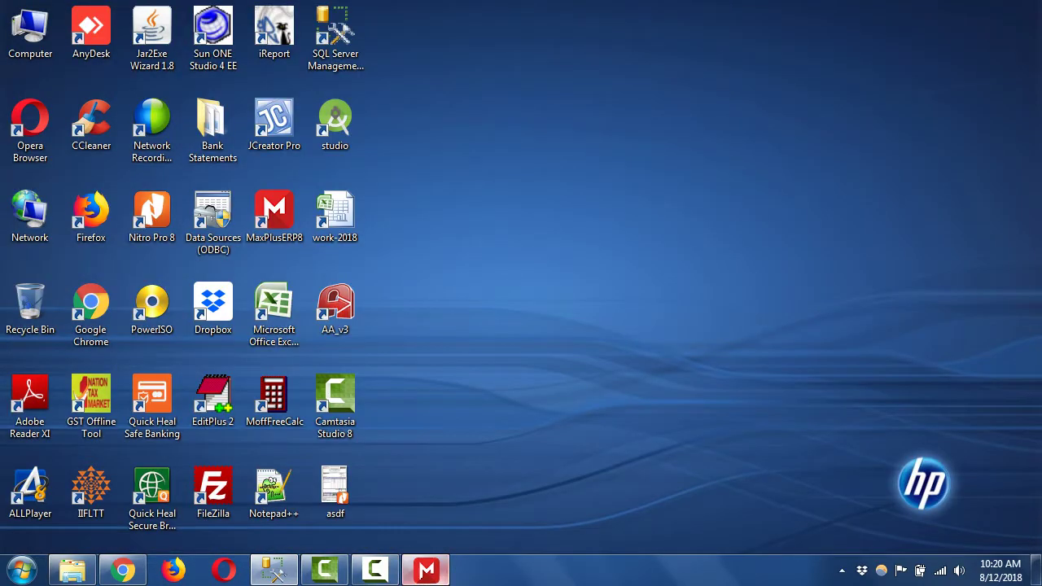
Back in MaximaPlus, load the ABC TRADERS record in Ledger Accounts
left_click(426, 570)
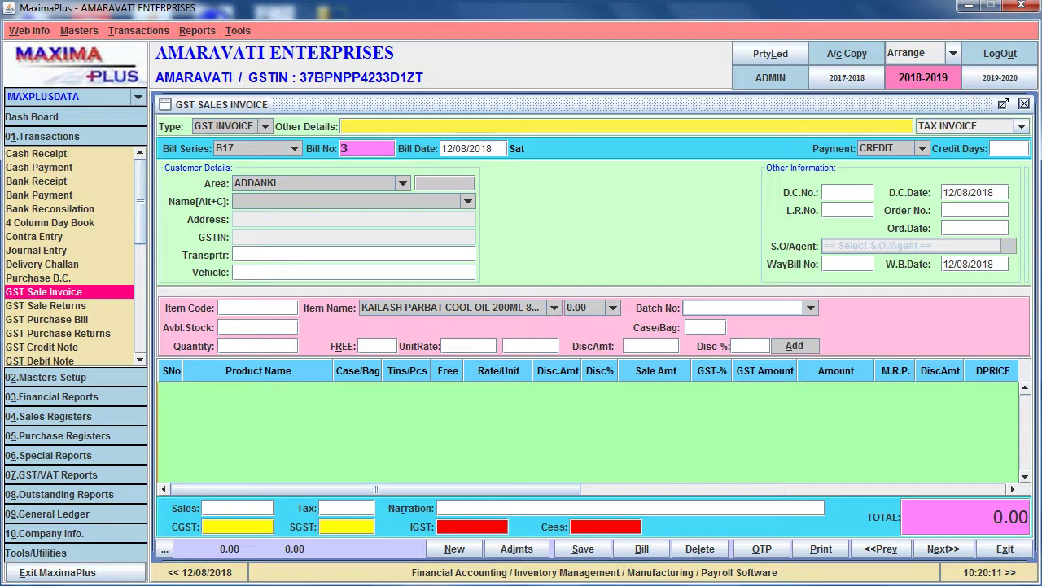
key("alt+2")
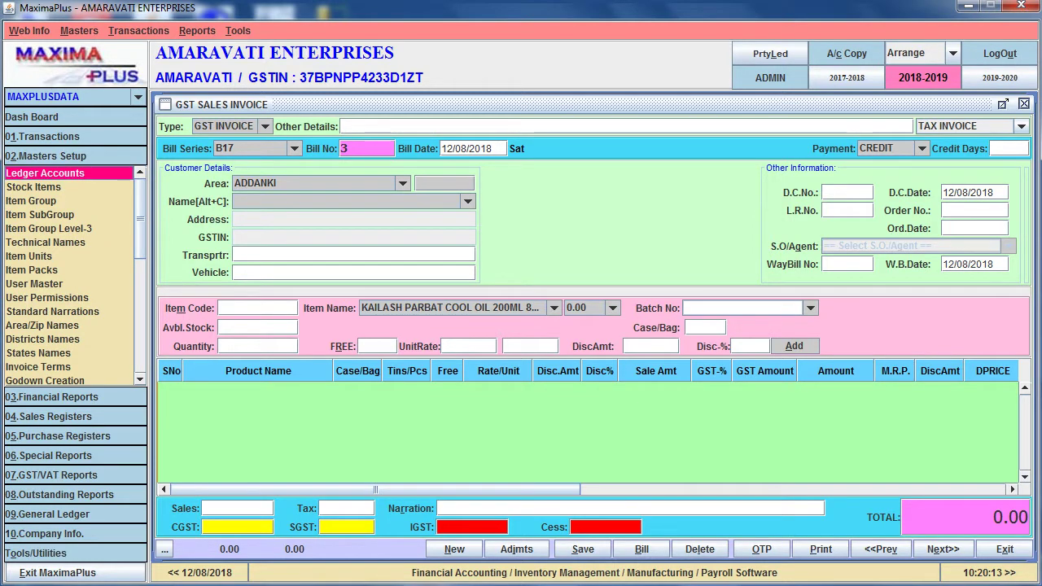
key("Return")
type("ABC")
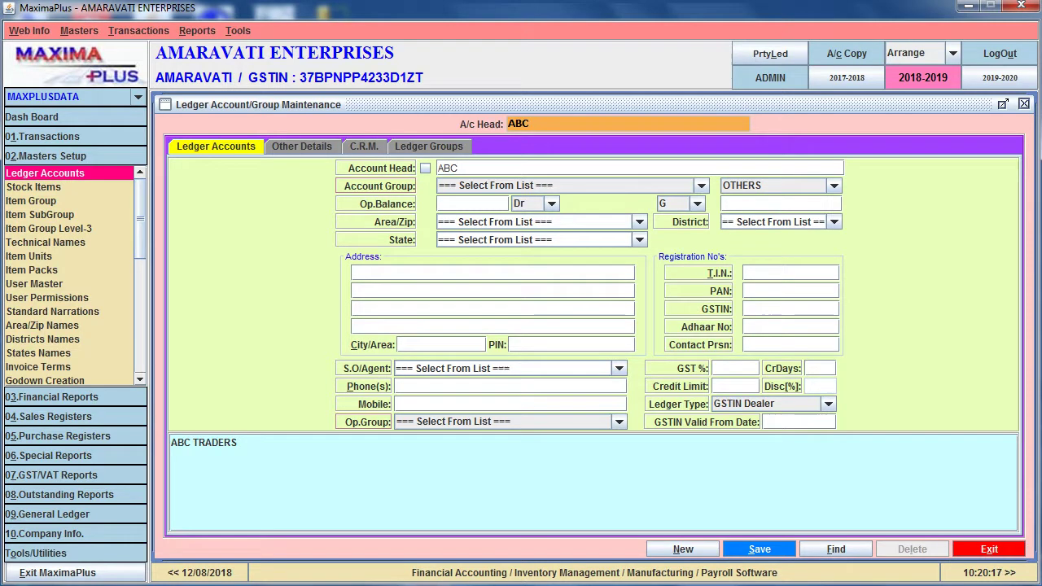
key("Down")
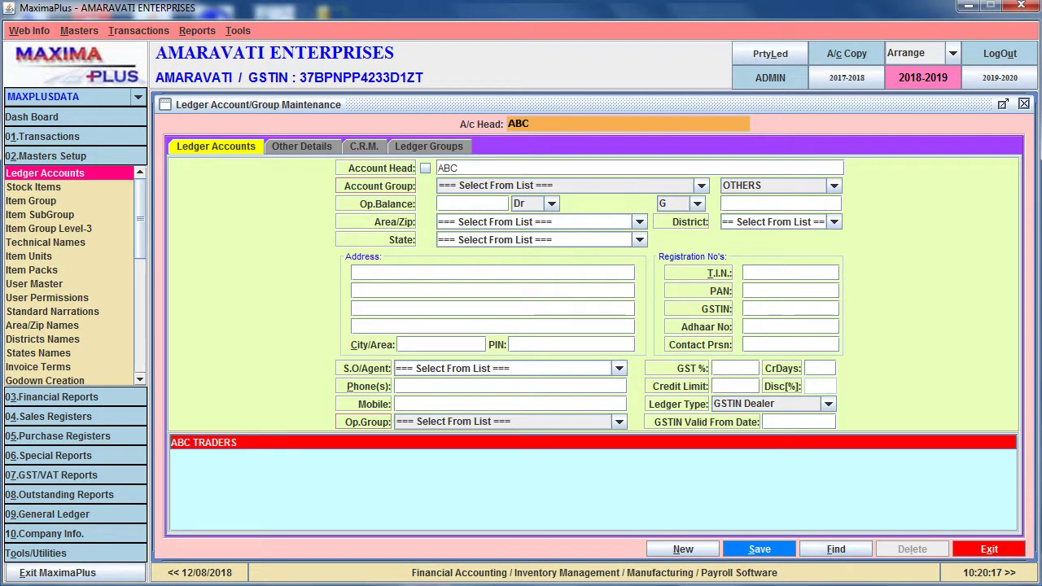
key("Return")
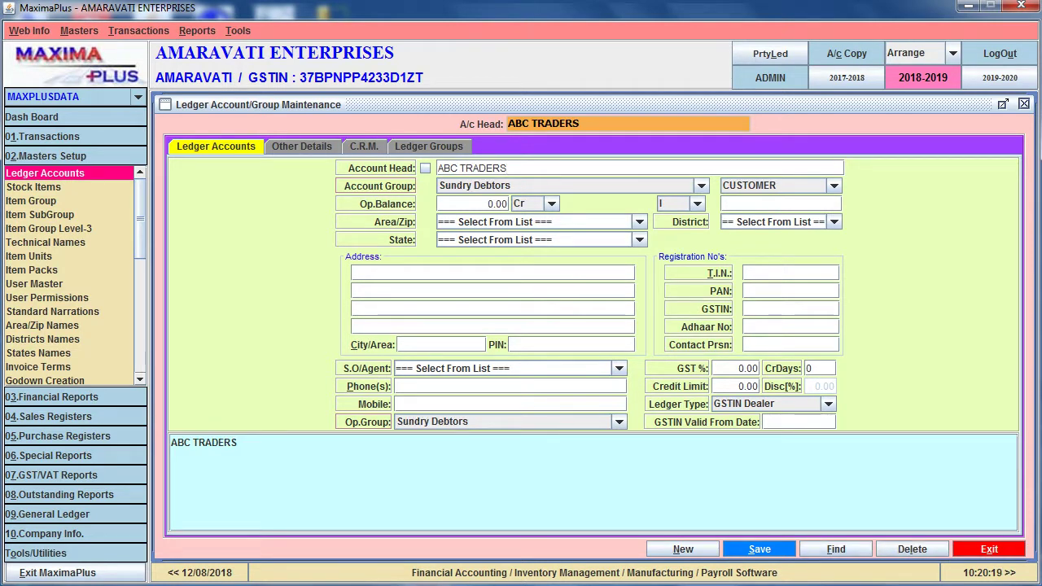
Confirm the ledger's G/I tax type stays I, then start a new GST sales invoice
key("Return")
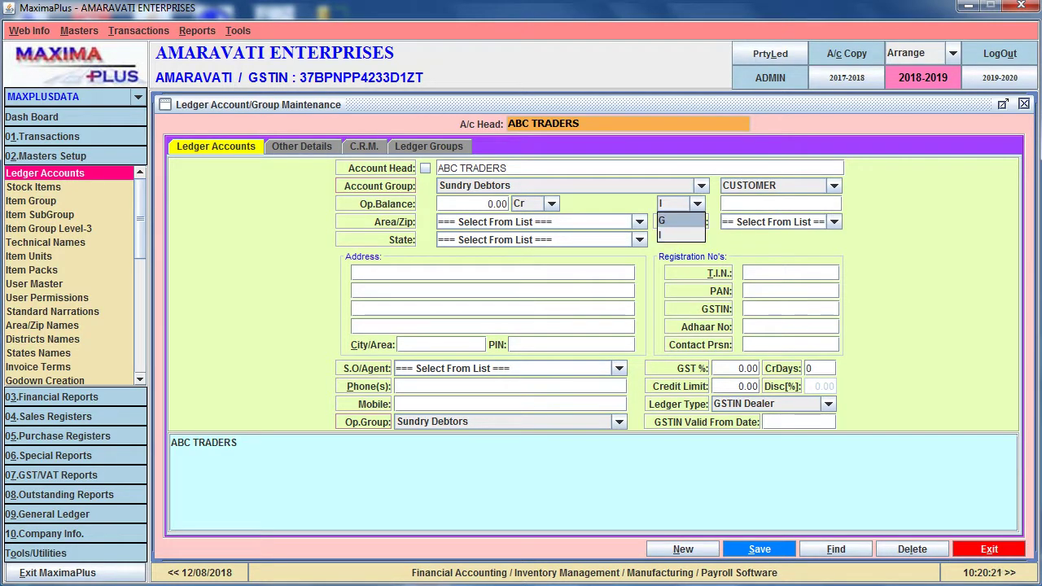
key("Down")
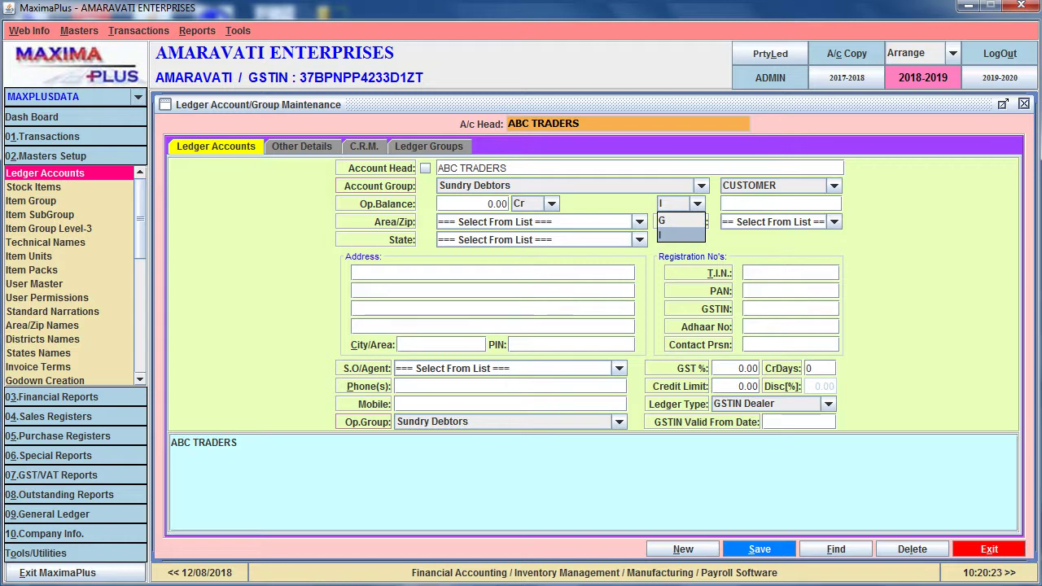
key("Up")
key("Down")
key("Up")
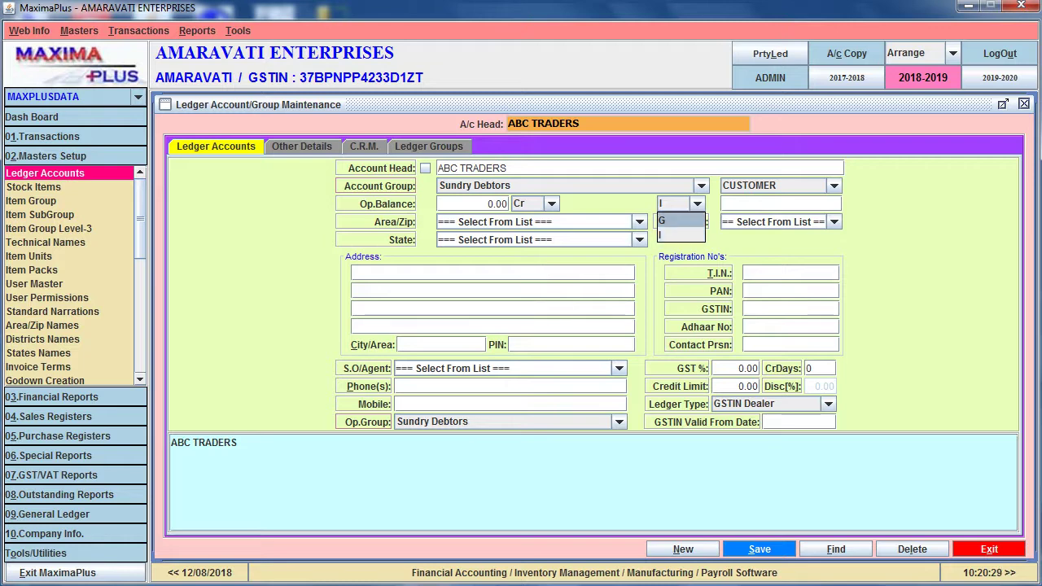
key("Escape")
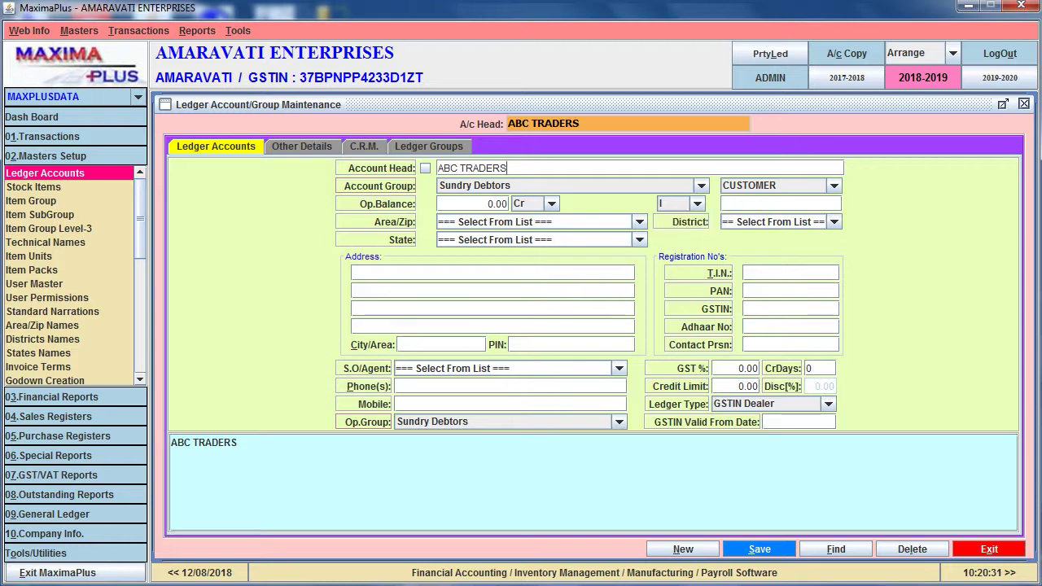
key("F2")
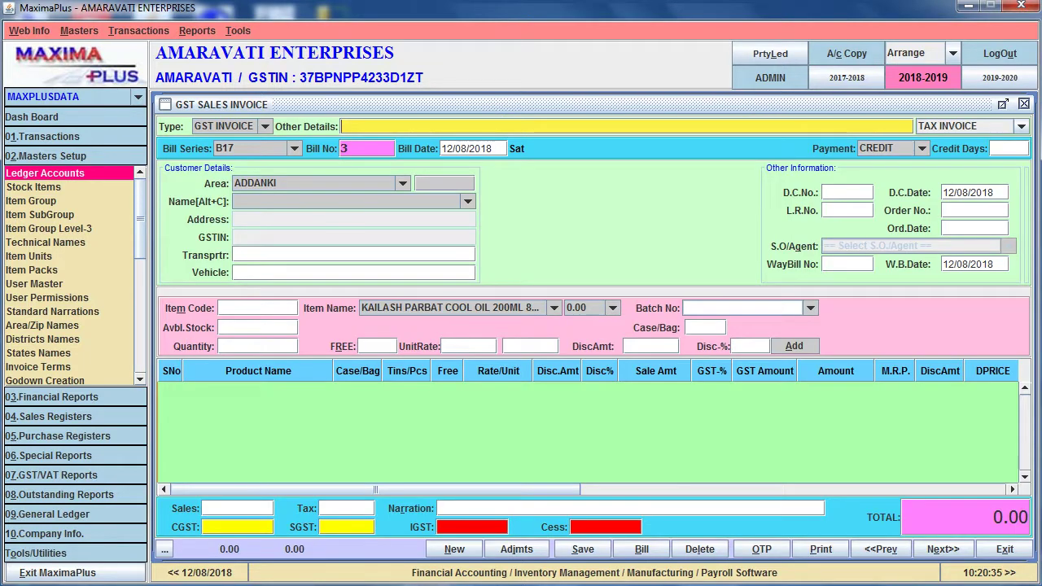
Confirm the customer, accept the IGST warning, then set the invoice type back to GST INVOICE
key("Return")
key("Return")
key("Return")
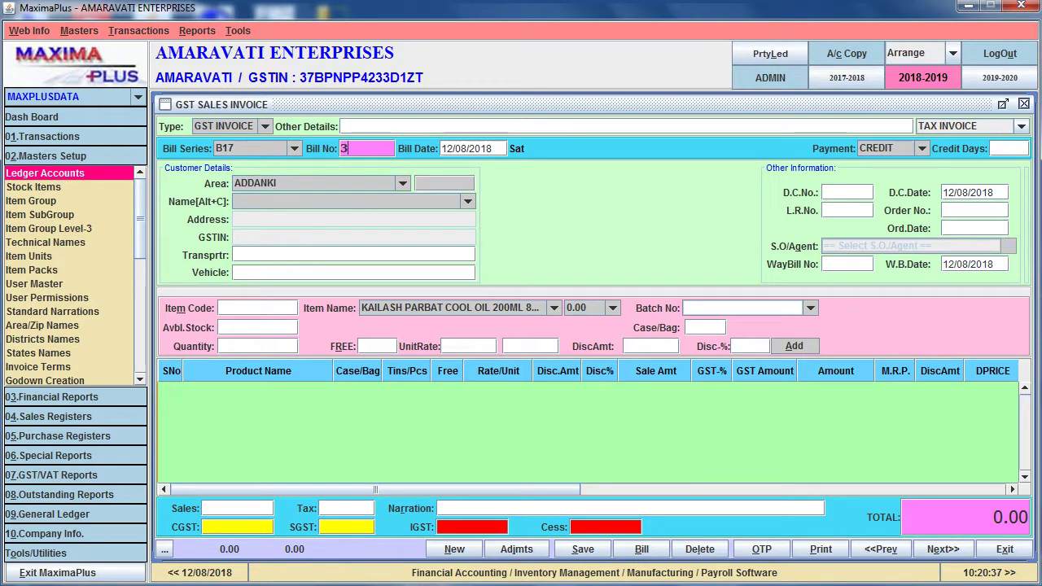
key("Return")
key("Return")
key("Return")
key("Return")
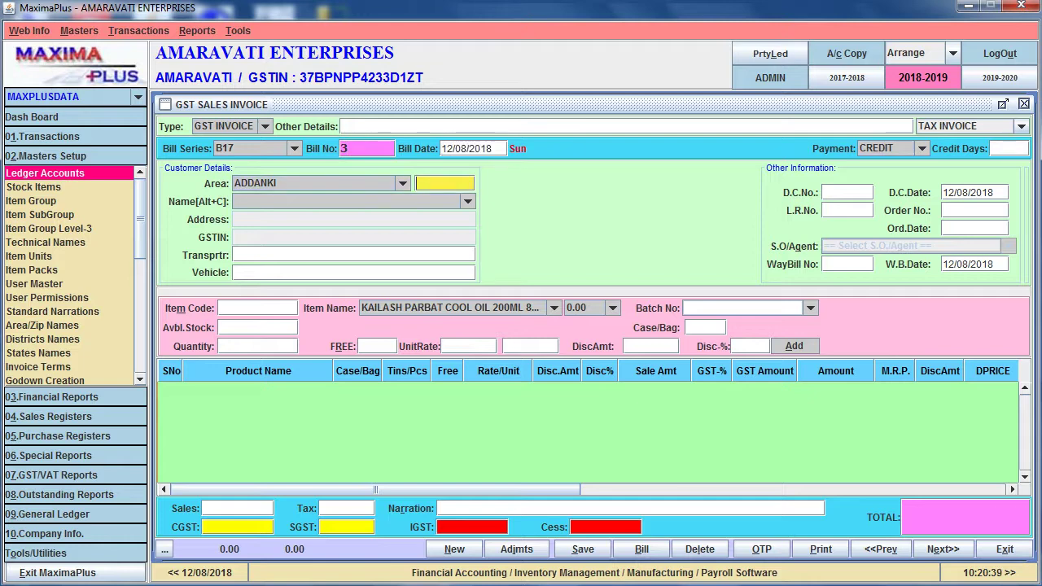
key("Return")
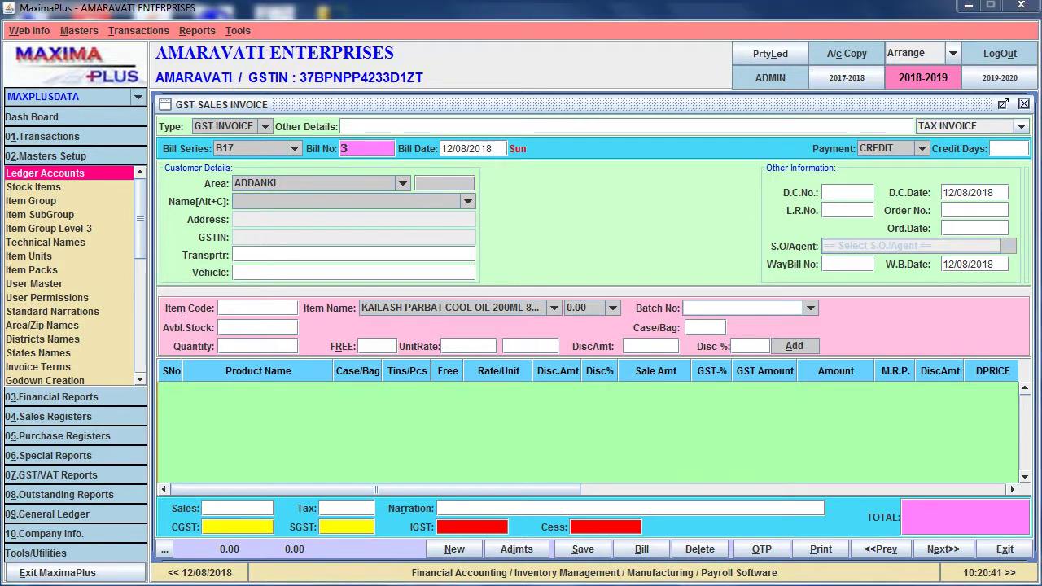
key("Return")
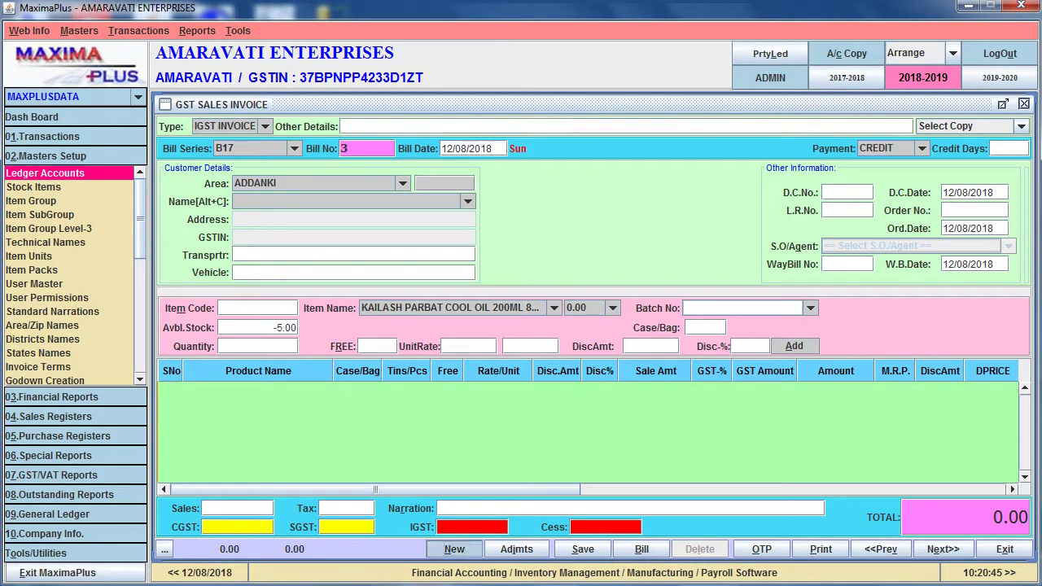
key("shift+Tab")
key("Up")
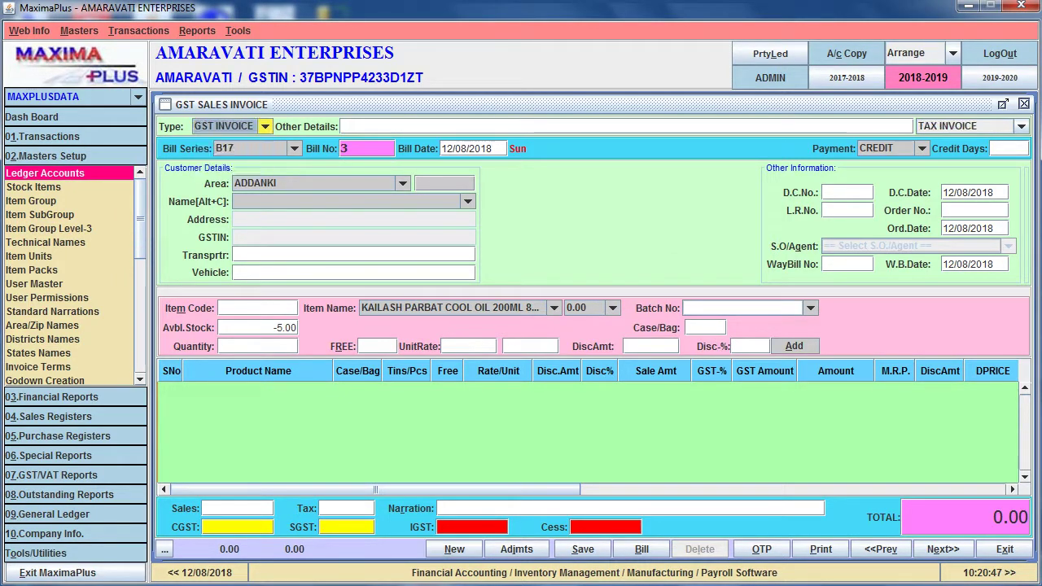
key("Return")
Skip payment, credit days and area, choose ABC TRADERS, and accept the switch to IGST INVOICE
key("Return")
key("Return")
key("Return")
key("Return")
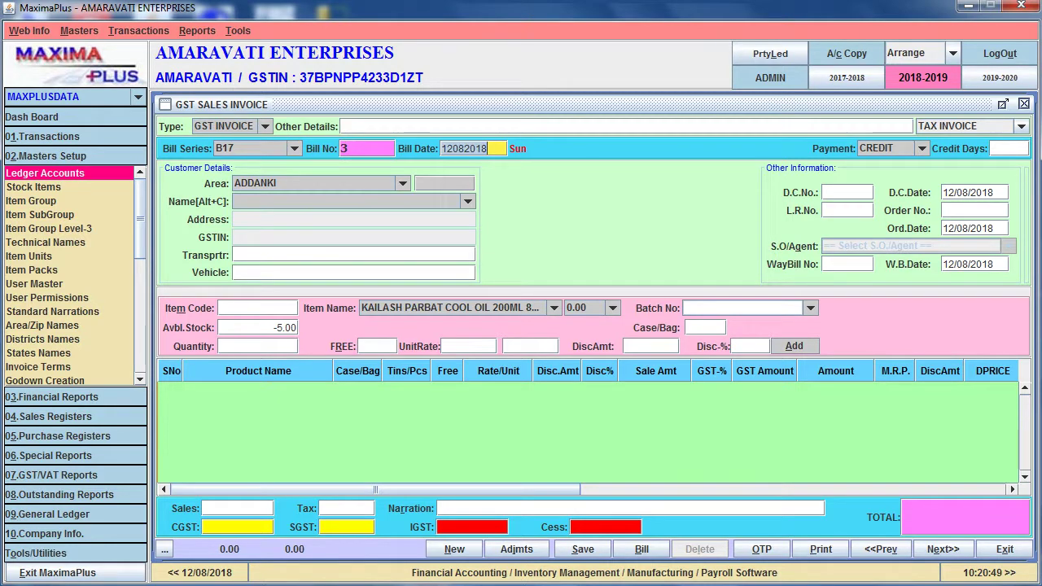
key("Return")
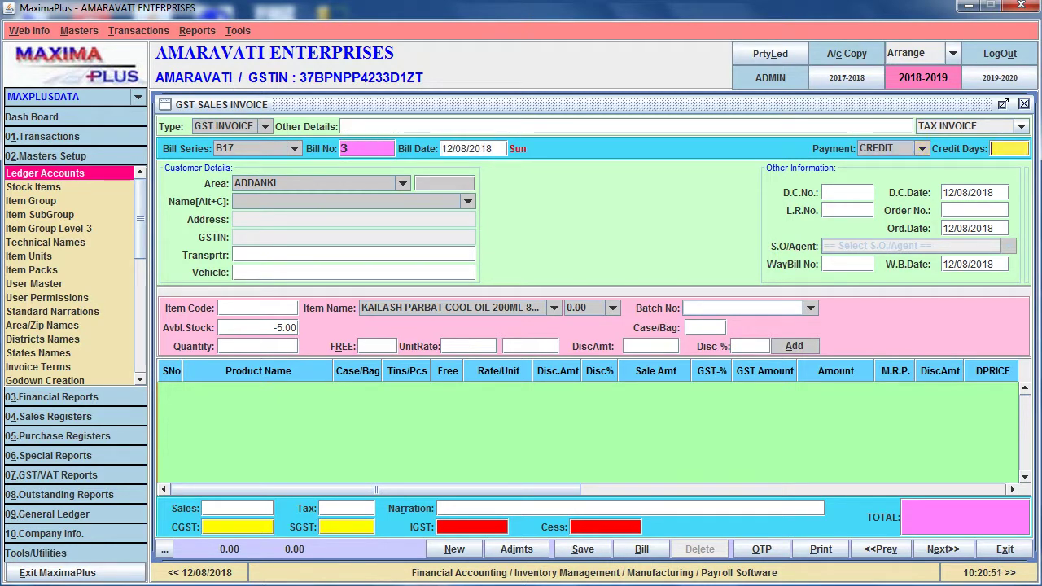
key("Return")
key("Up")
key("Up")
key("Up")
key("Return")
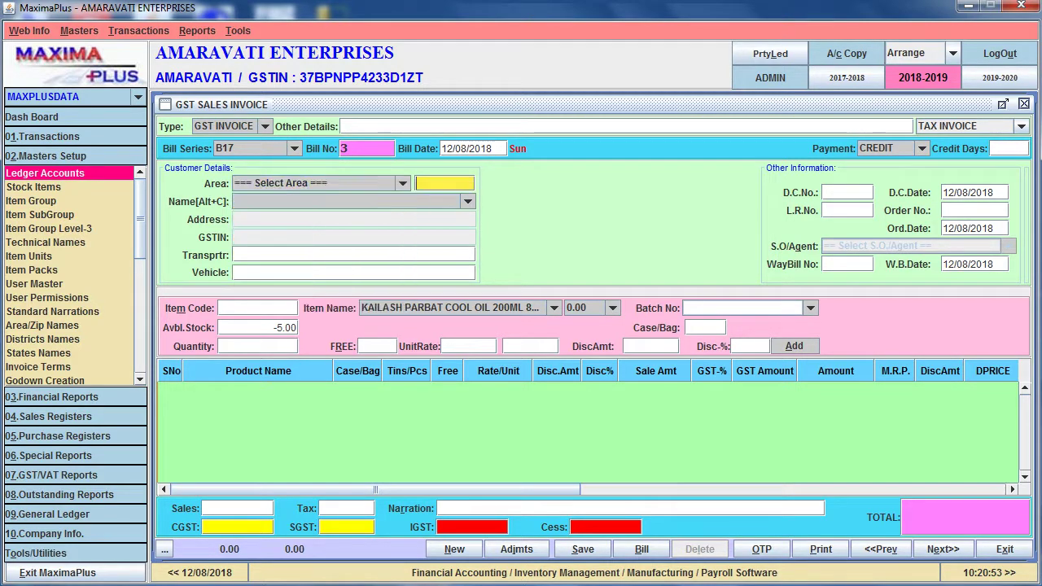
key("Return")
key("Down")
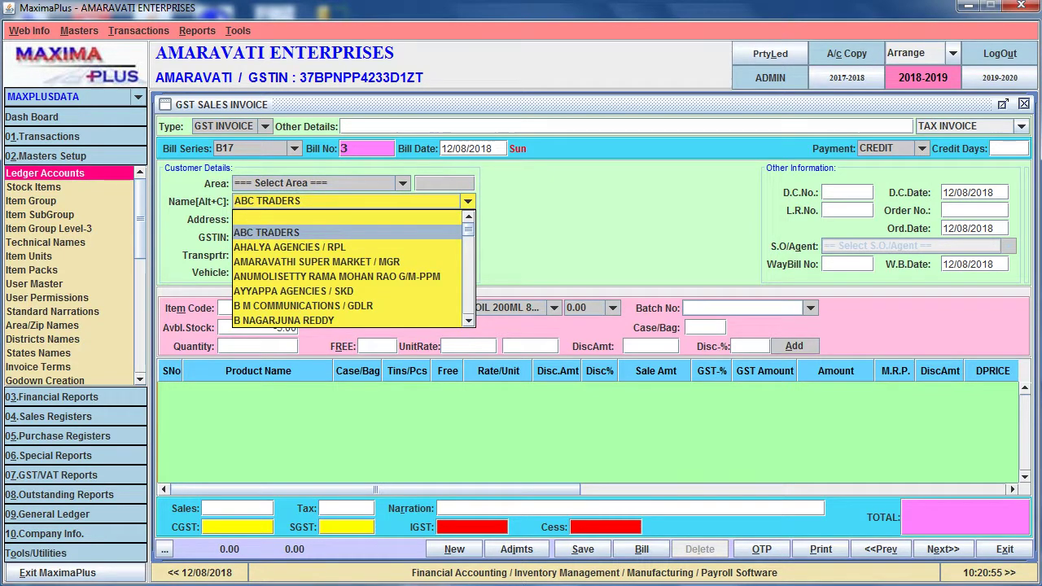
key("Return")
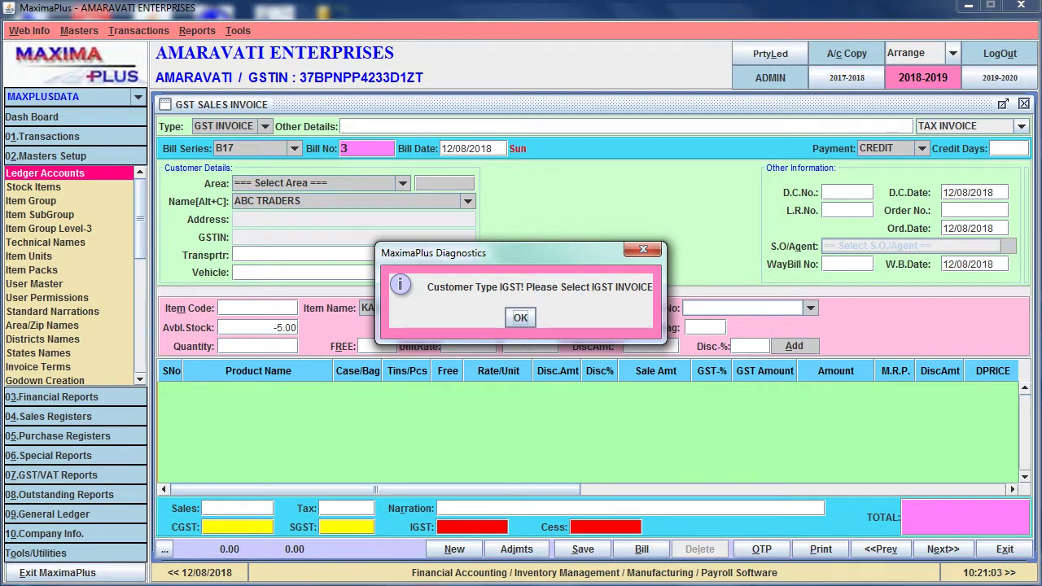
key("Return")
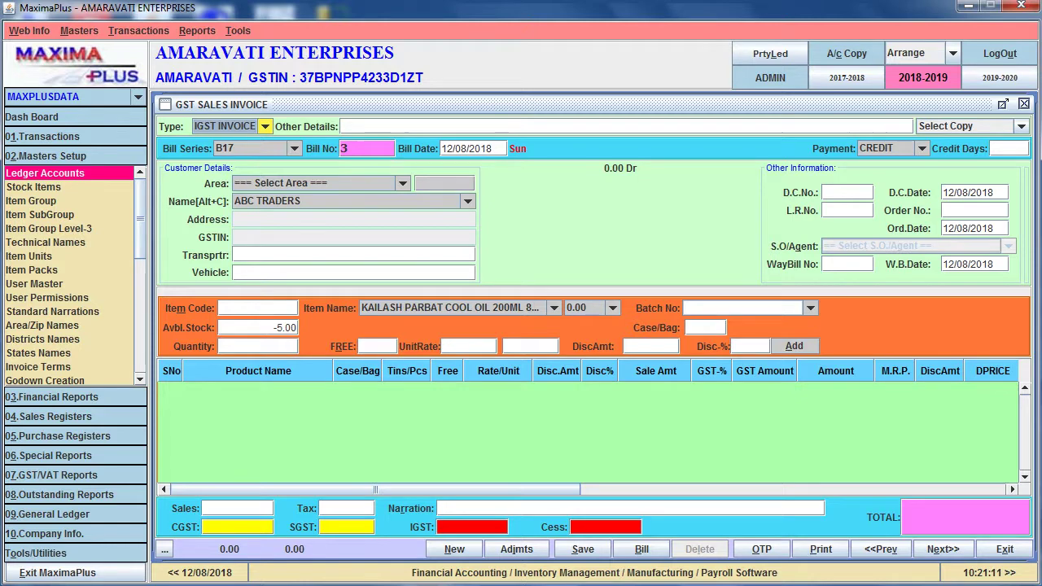
Reselect ABC TRADERS as the customer of the IGST invoice
key("Escape")
key("Escape")
key("Return")
key("Return")
key("Return")
key("Return")
key("Return")
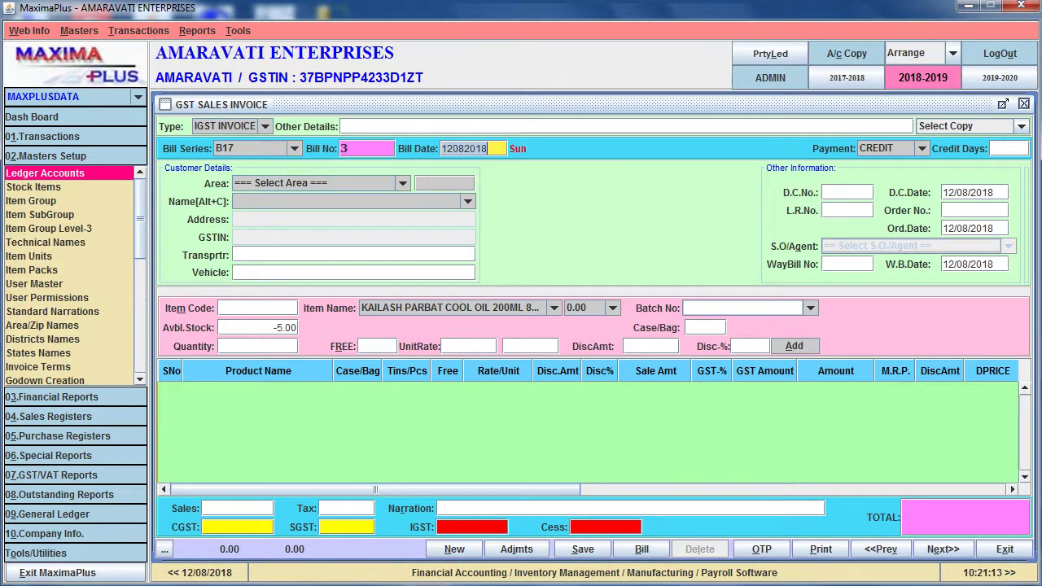
key("Down")
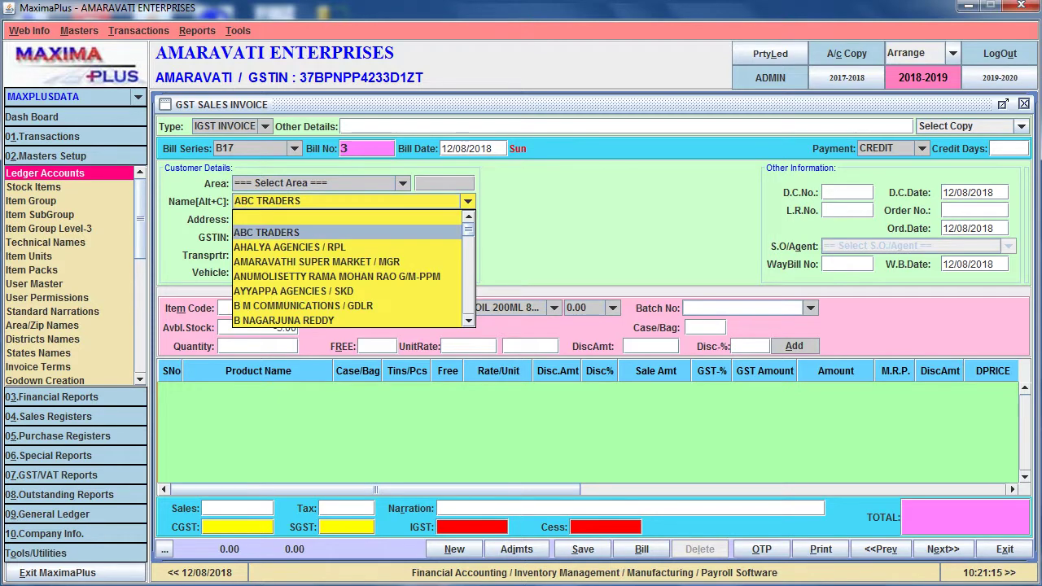
key("Return")
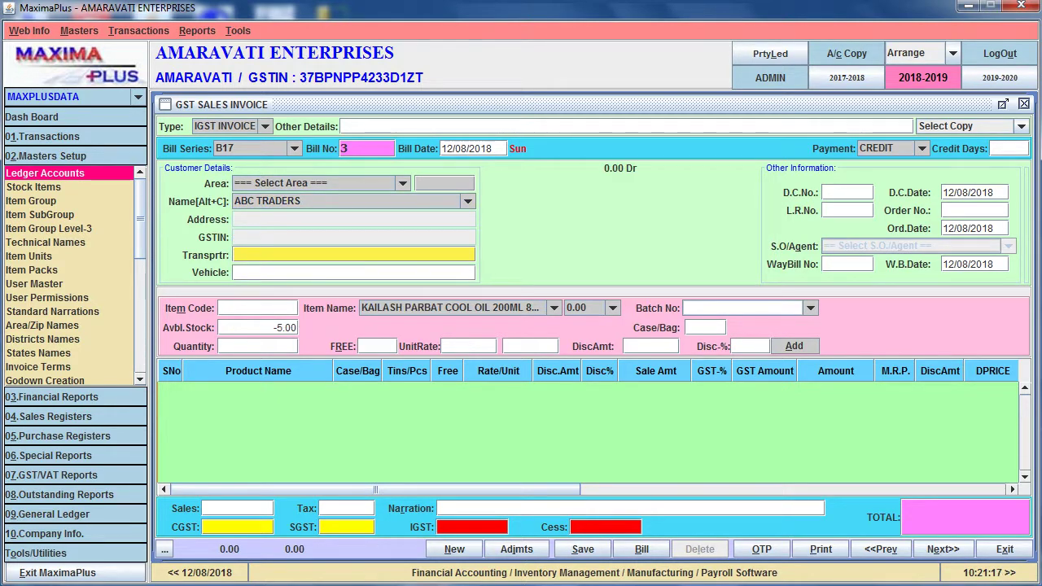
key("Return")
key("Return")
key("Return")
Add the BC AD HAIR OIL 100ML line with quantity 6 at rate 43.82
key("Down")
key("Down")
key("Down")
key("Down")
key("Down")
key("Down")
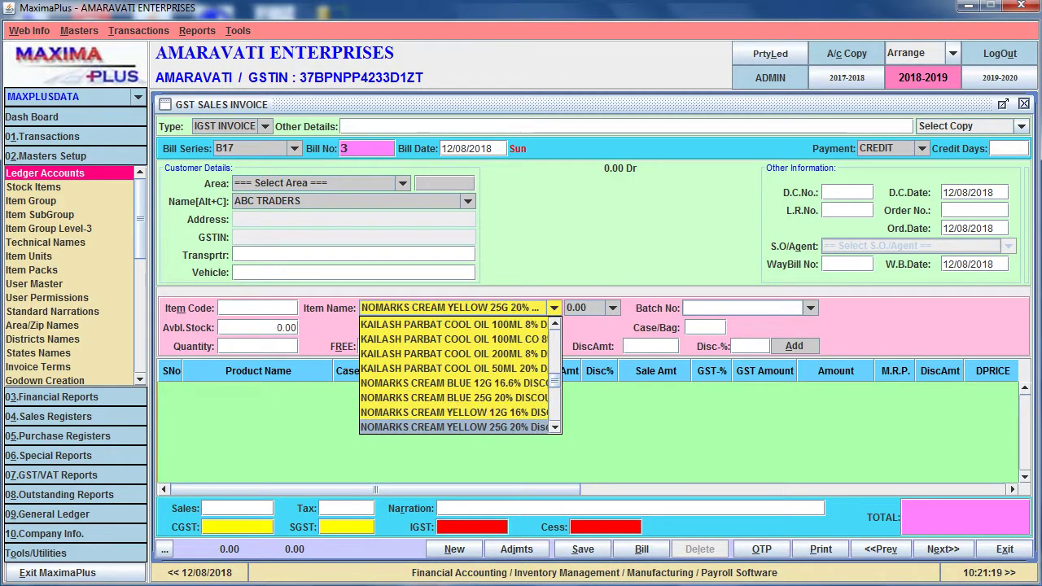
key("Return")
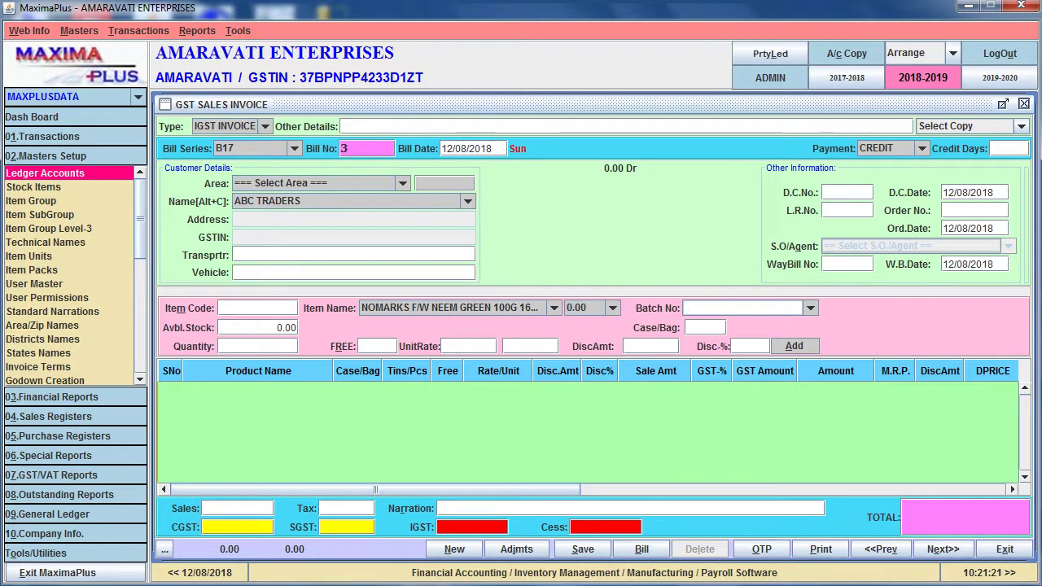
key("Down")
key("Down")
key("Down")
key("Down")
key("Down")
key("Down")
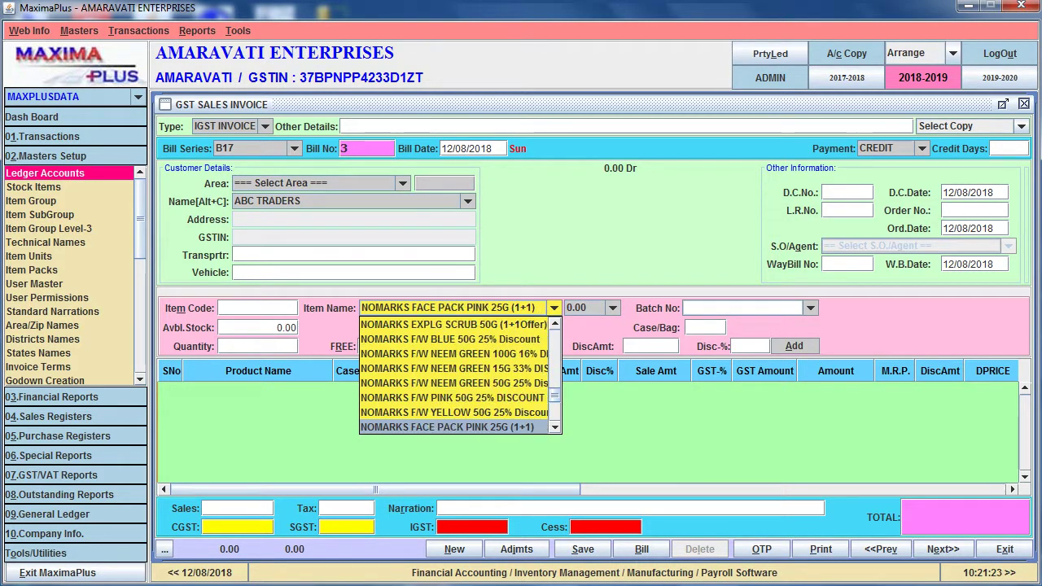
key("b")
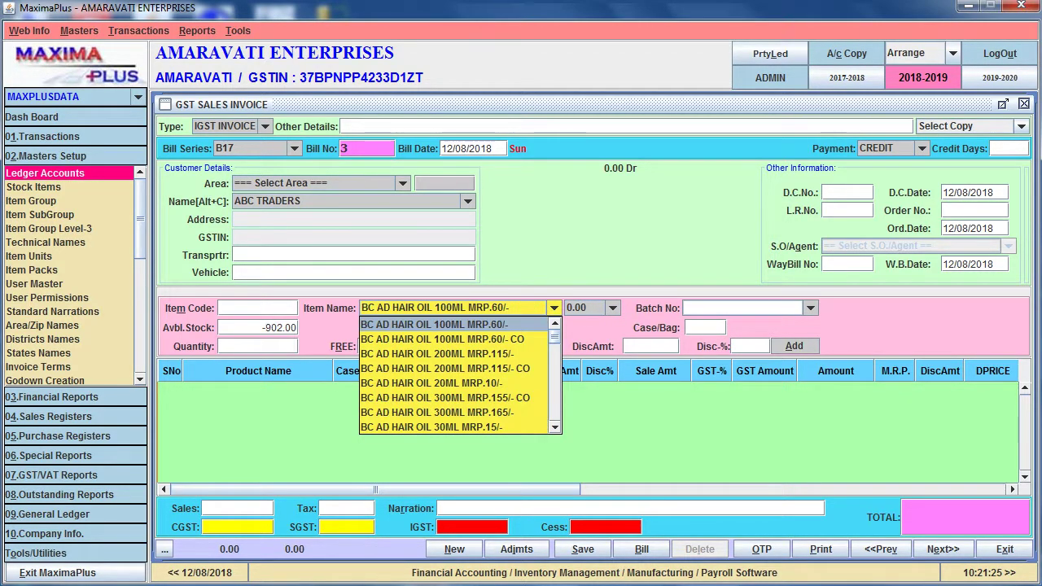
key("Down")
key("Return")
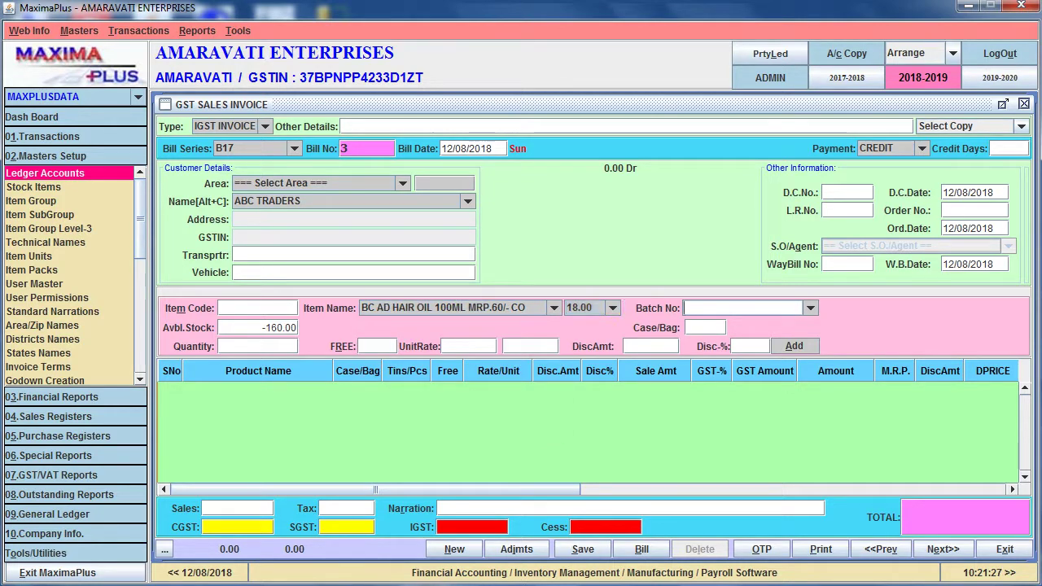
type("6")
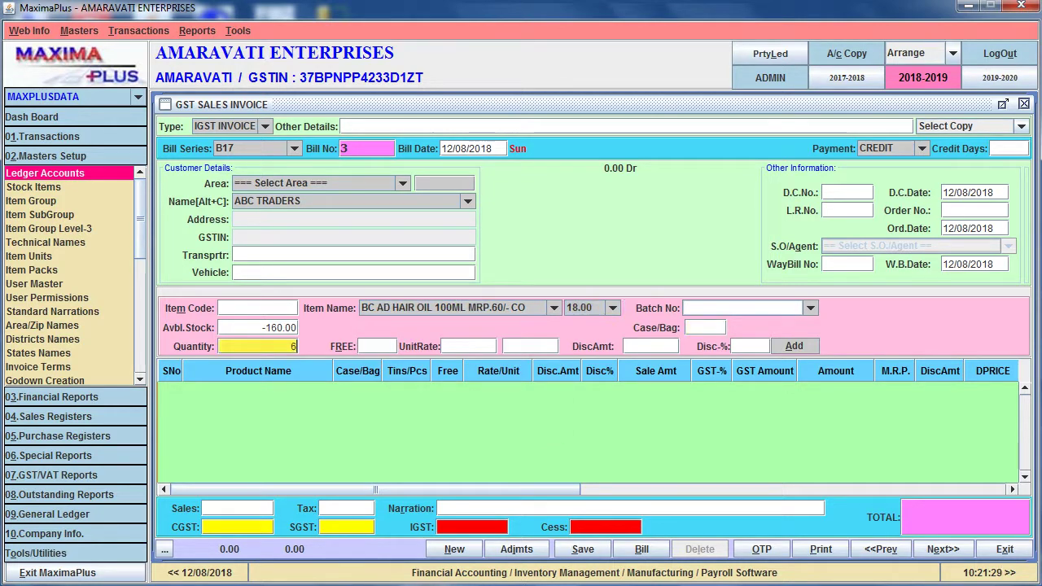
key("Return")
key("Return")
key("Return")
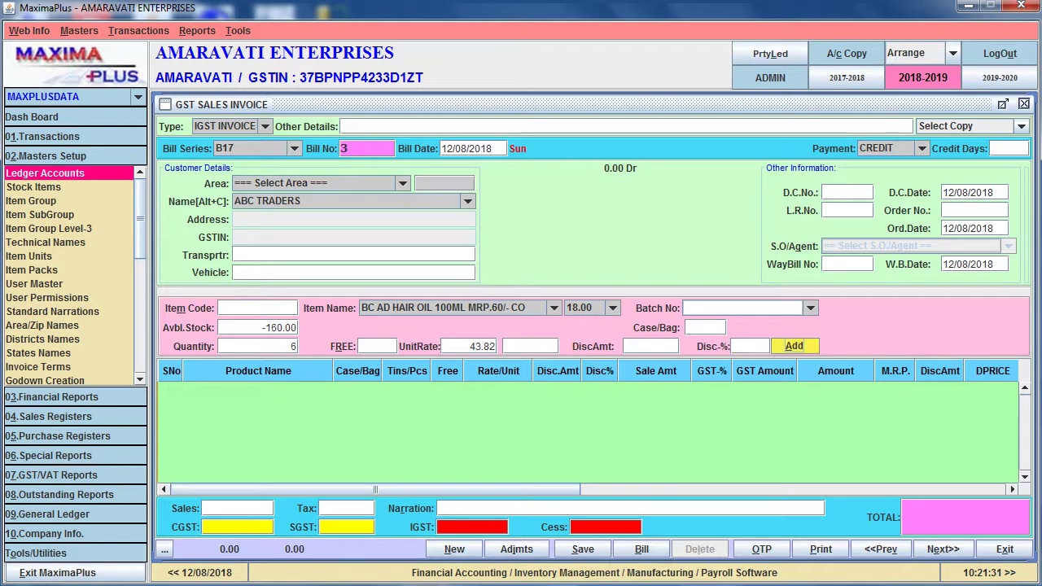
key("Return")
key("Return")
key("Down")
Add the 200ML MRP.115/- hair oil line and the 300ML MRP.155/- line with quantity 4
key("Return")
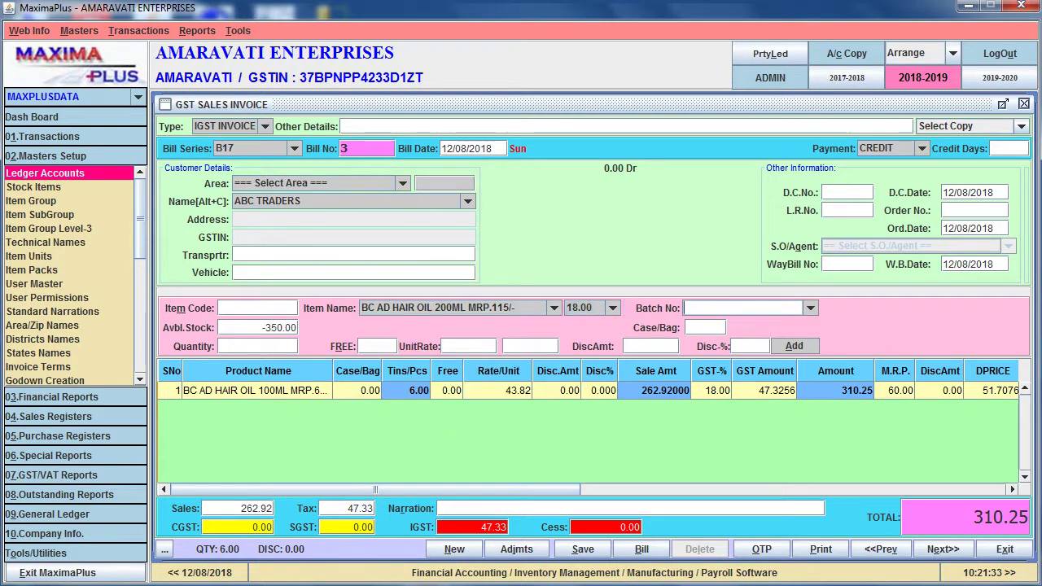
type("7")
key("Return")
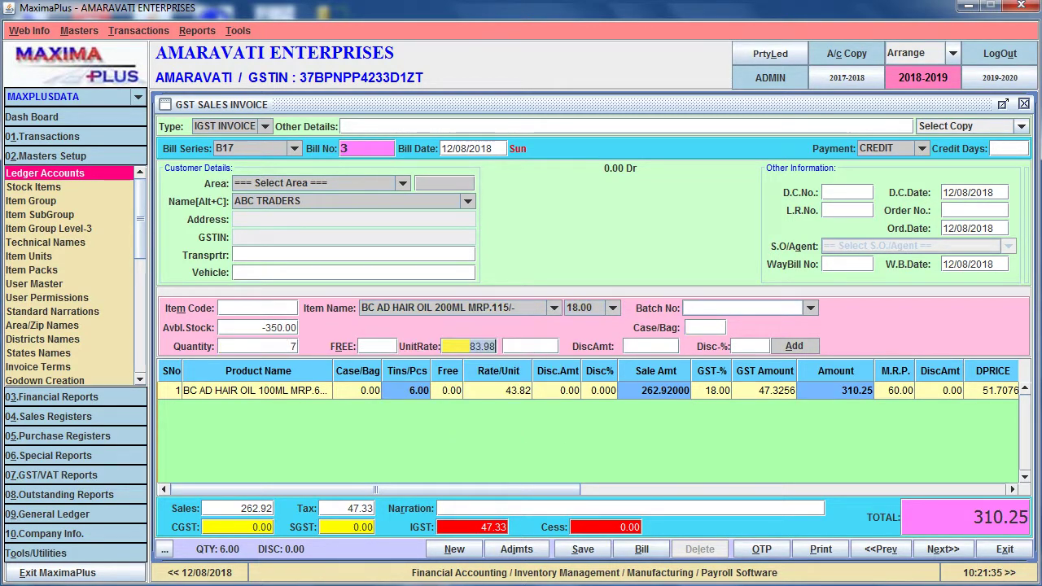
type("+84")
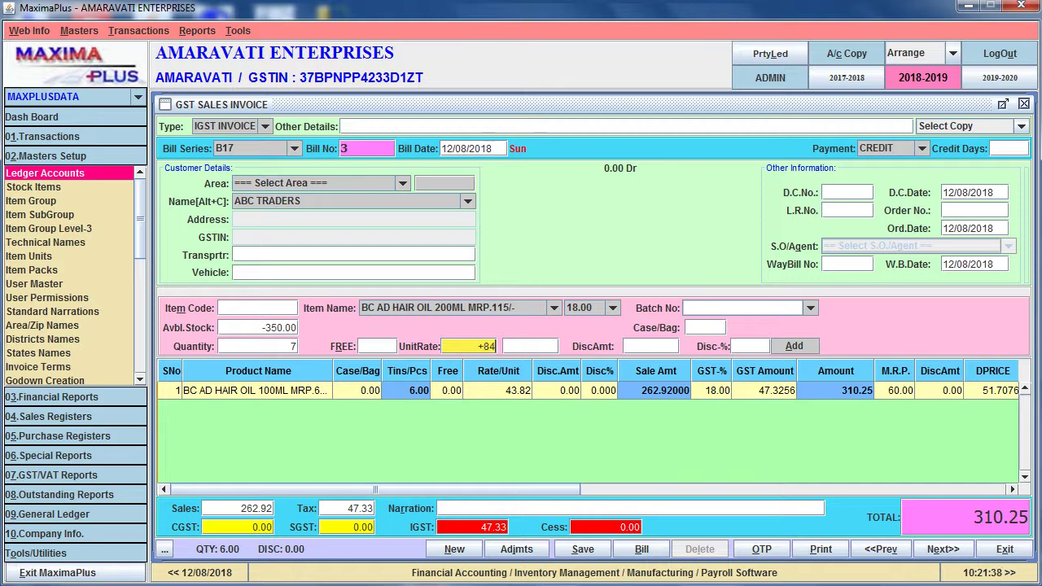
key("Return")
key("Return")
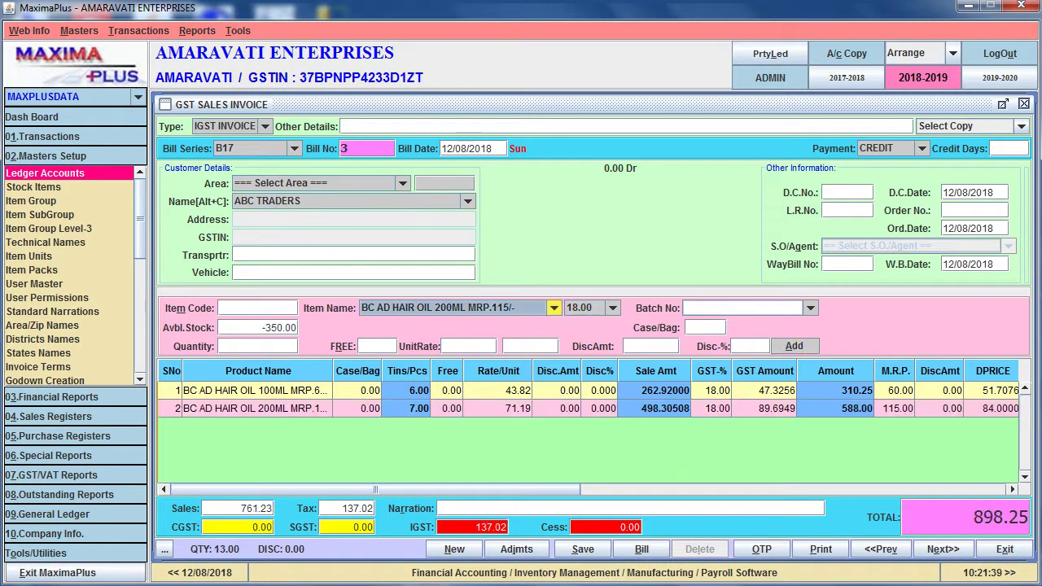
key("Down")
key("Down")
key("Down")
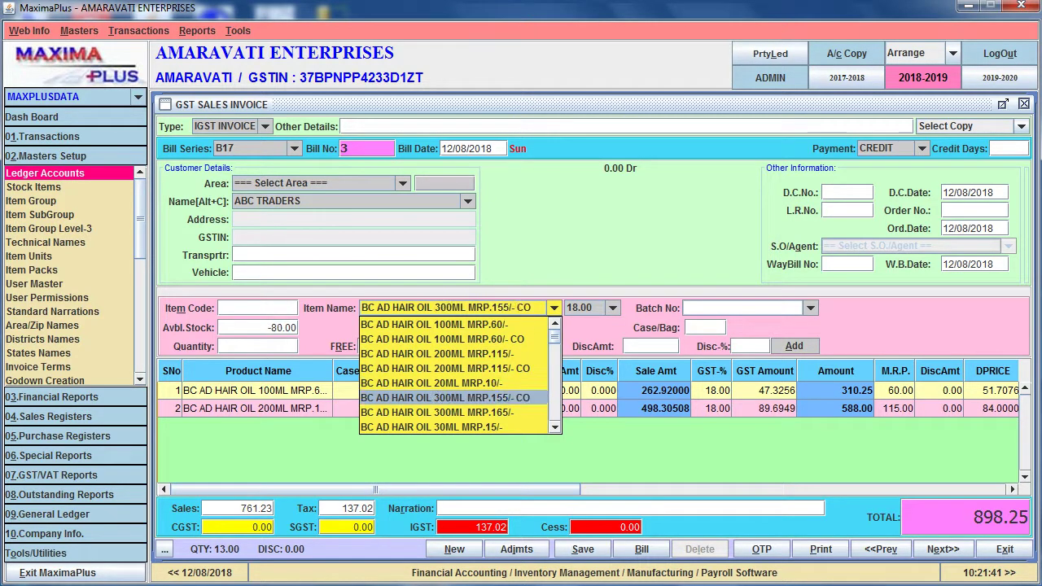
key("Return")
key("Return")
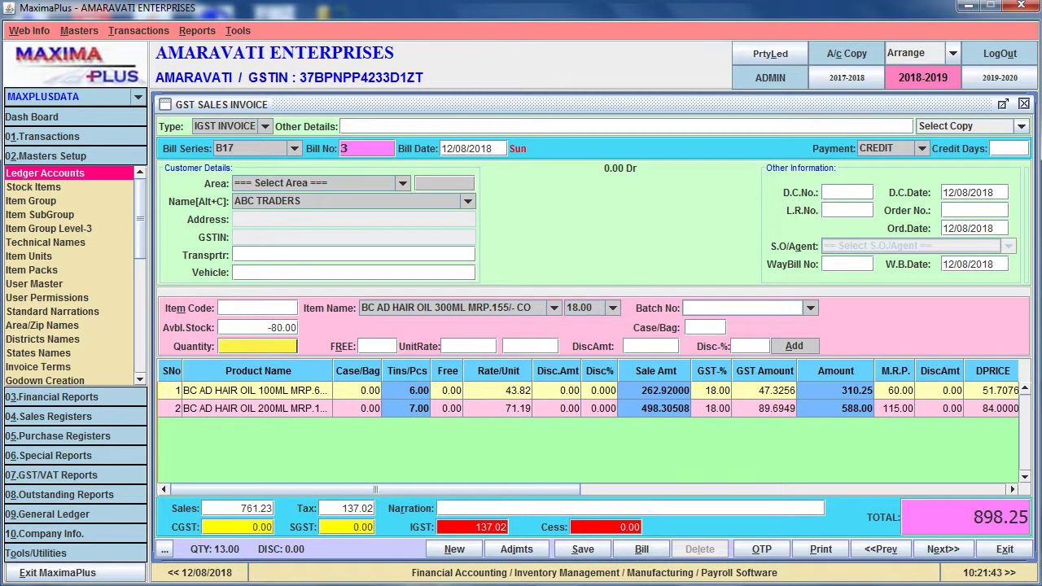
type("4")
key("Return")
key("BackSpace")
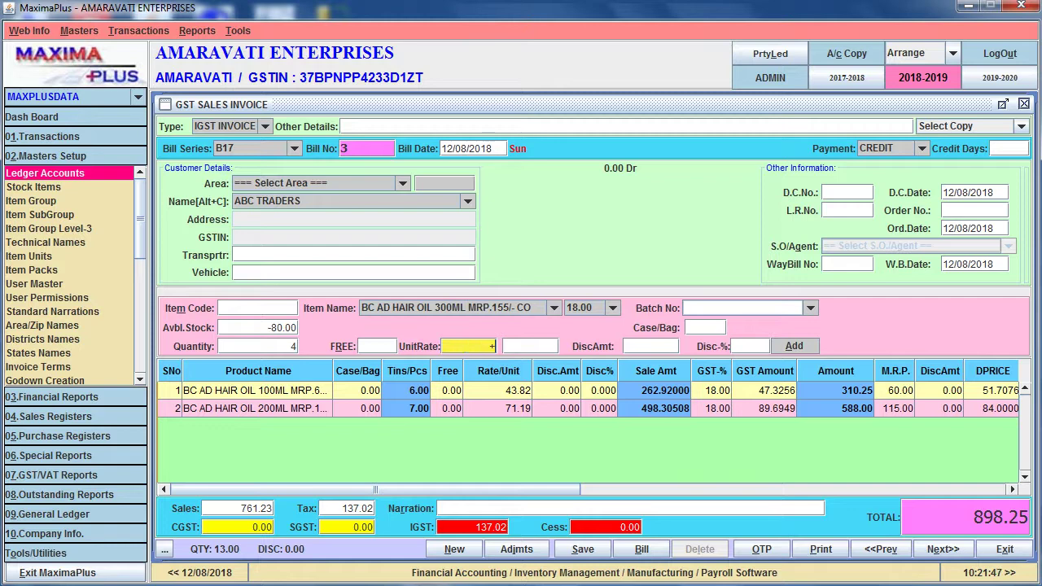
type("12")
key("Return")
key("Return")
key("Return")
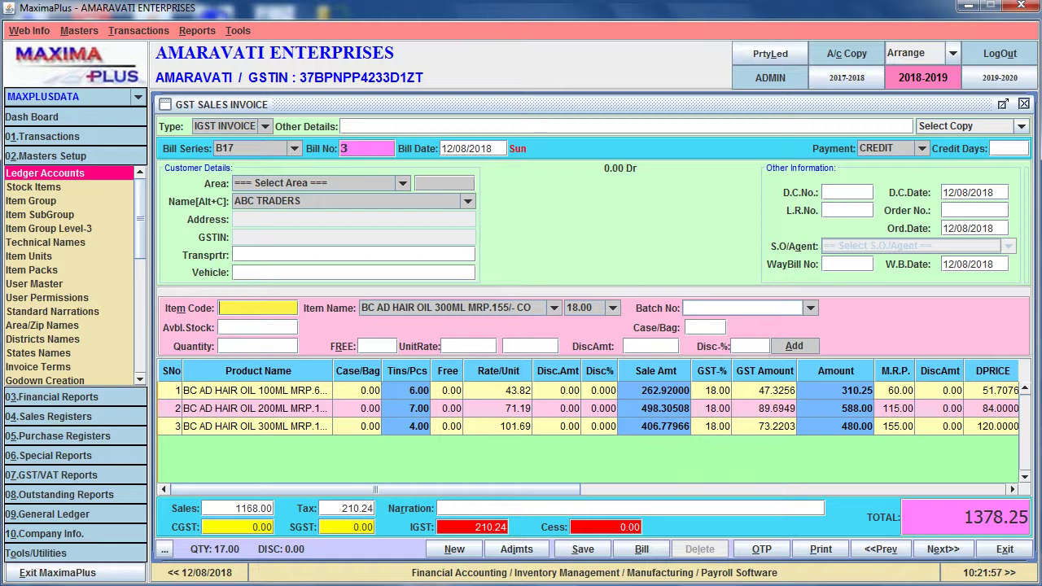
Add the 300ML MRP.165/- hair oil line with quantity 4 and save the 1858.25 bill
key("Return")
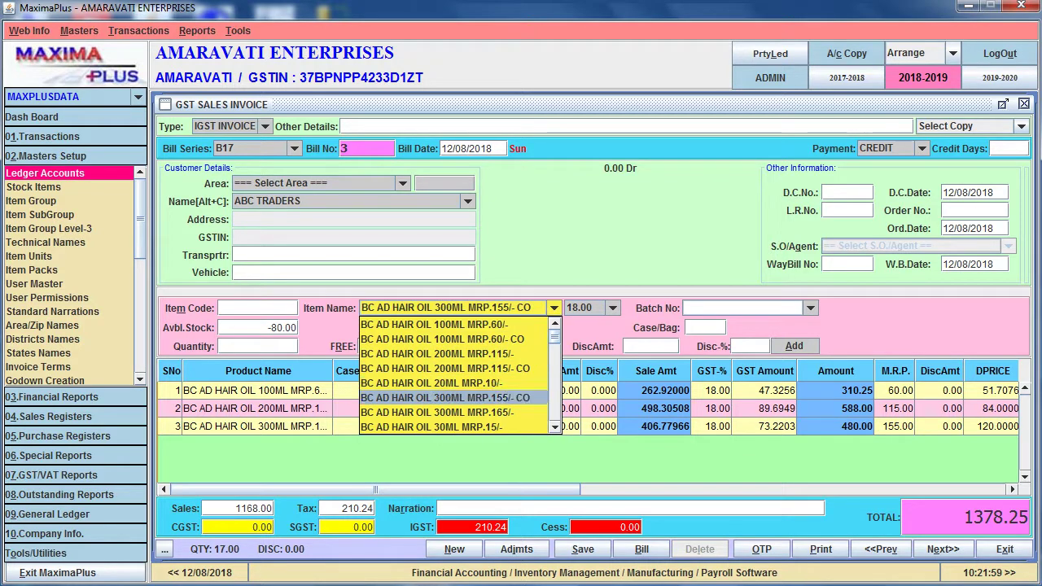
key("Down")
key("Return")
key("Return")
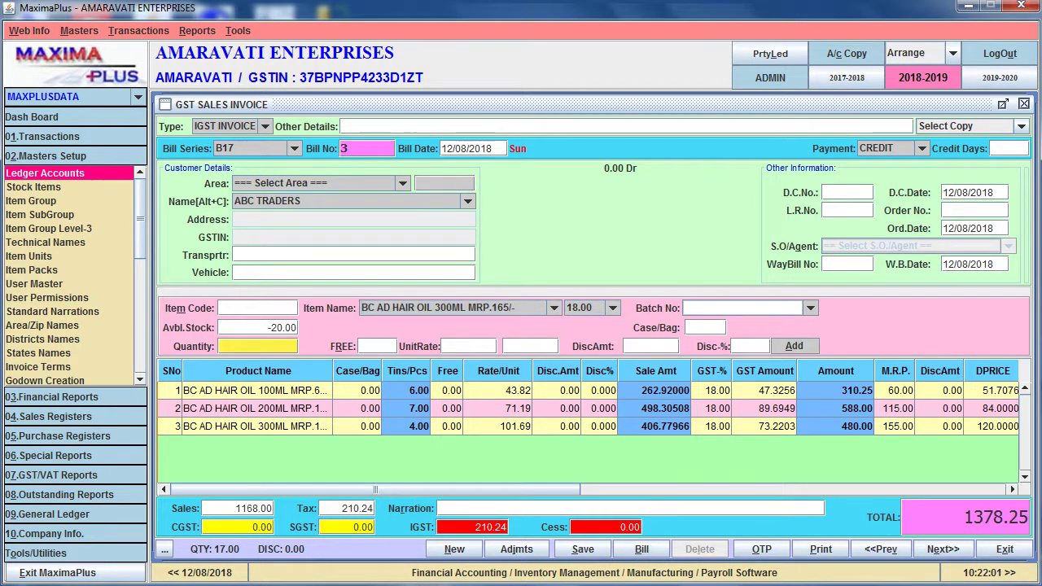
type("4")
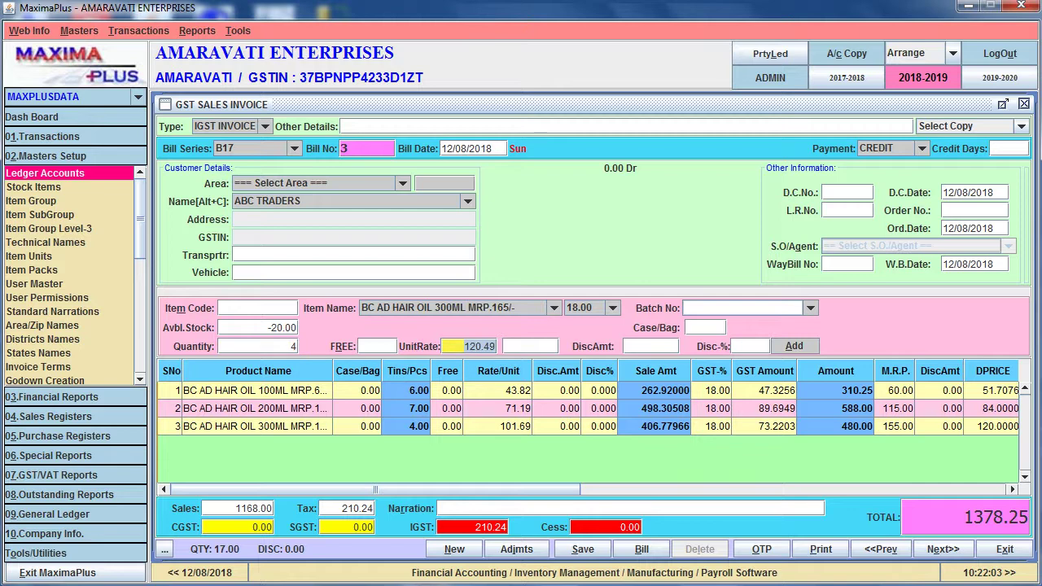
type("+120")
key("Return")
key("Return")
key("Return")
key("Return")
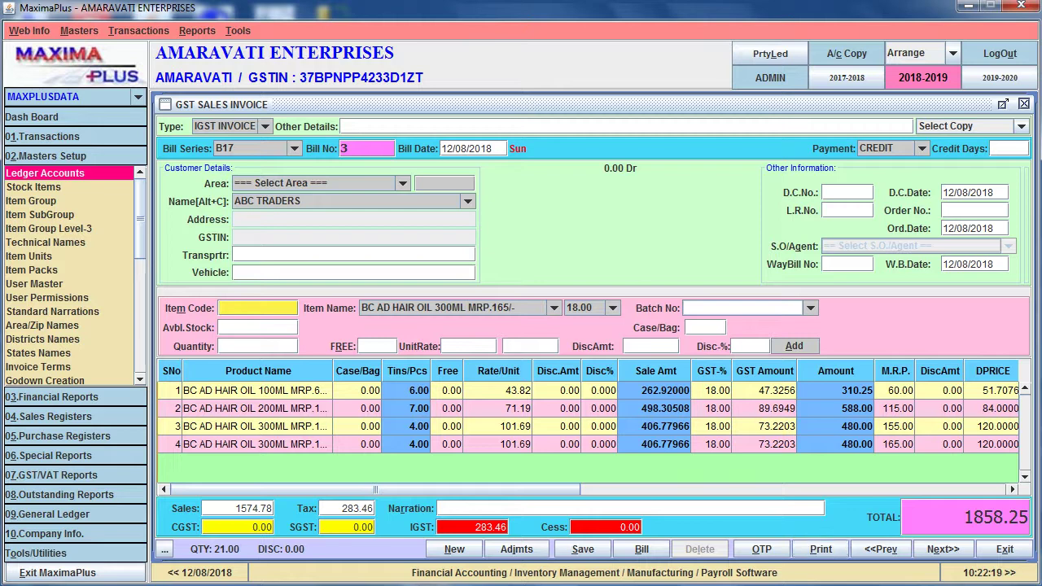
key("alt+s")
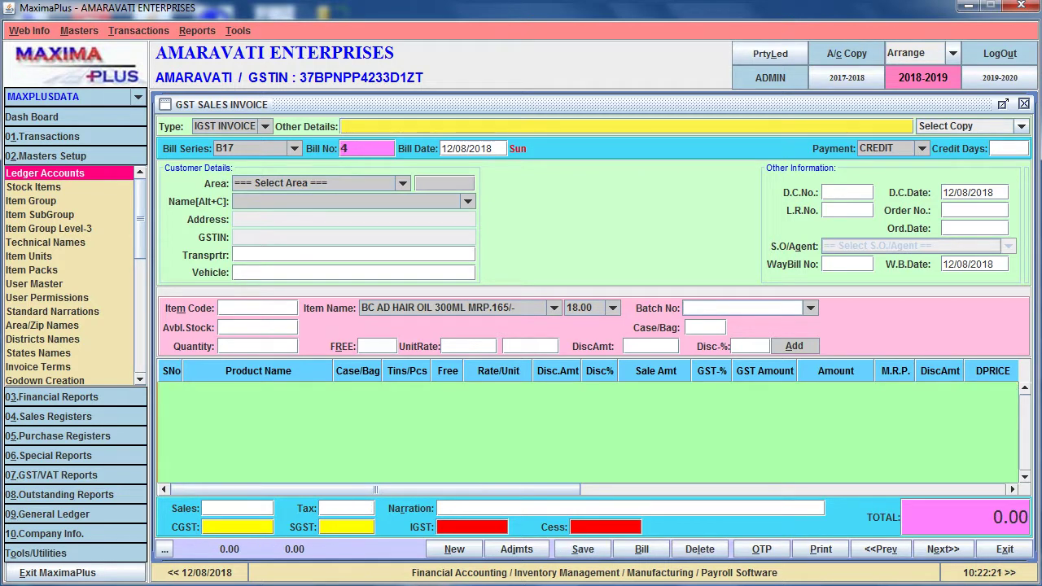
Page back to saved bill 3, request its print preview, and dismiss the select-party alert
key("Page_Up")
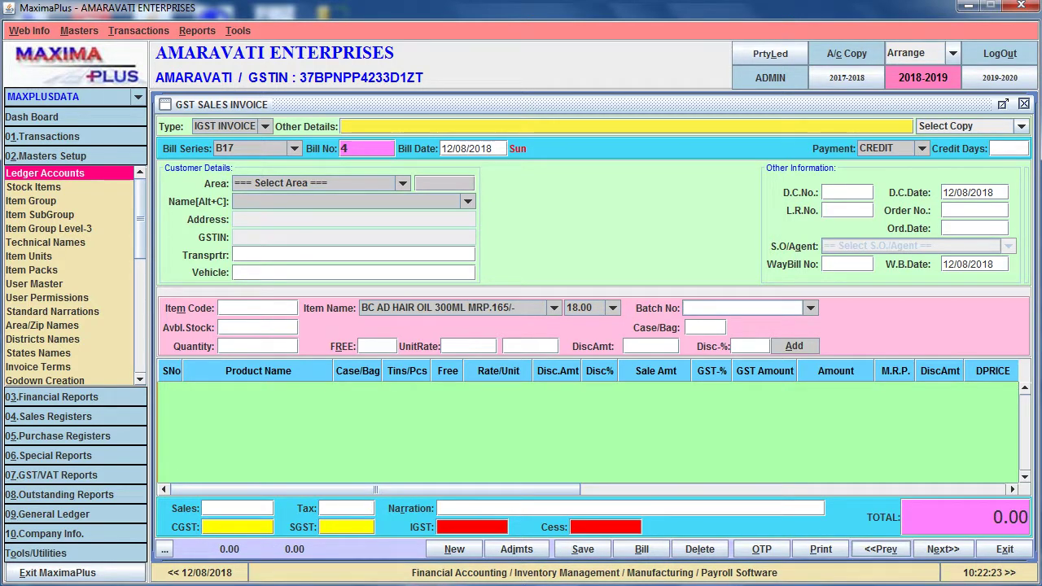
key("Page_Up")
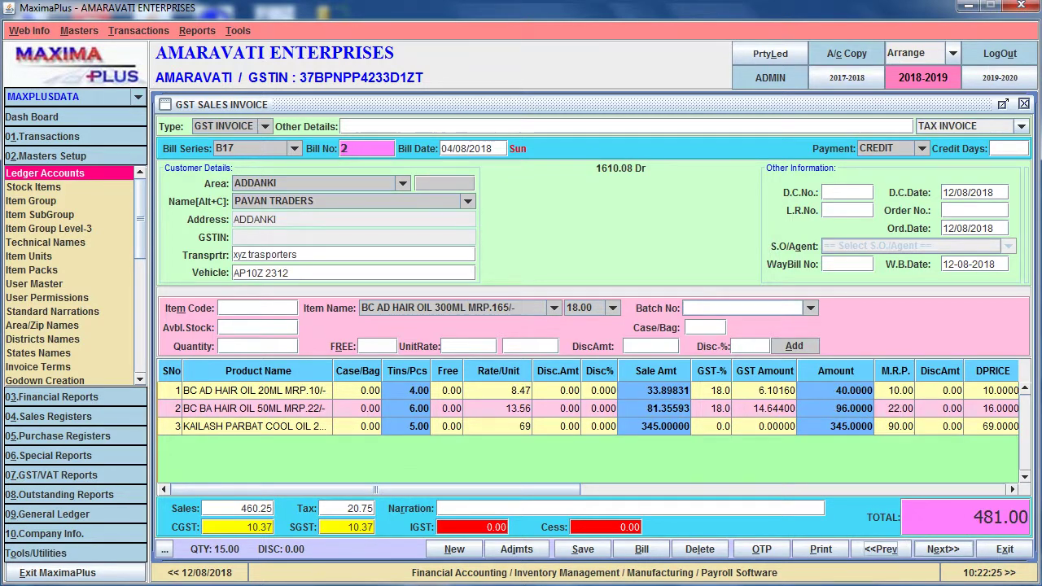
key("Page_Down")
key("Page_Up")
key("Page_Down")
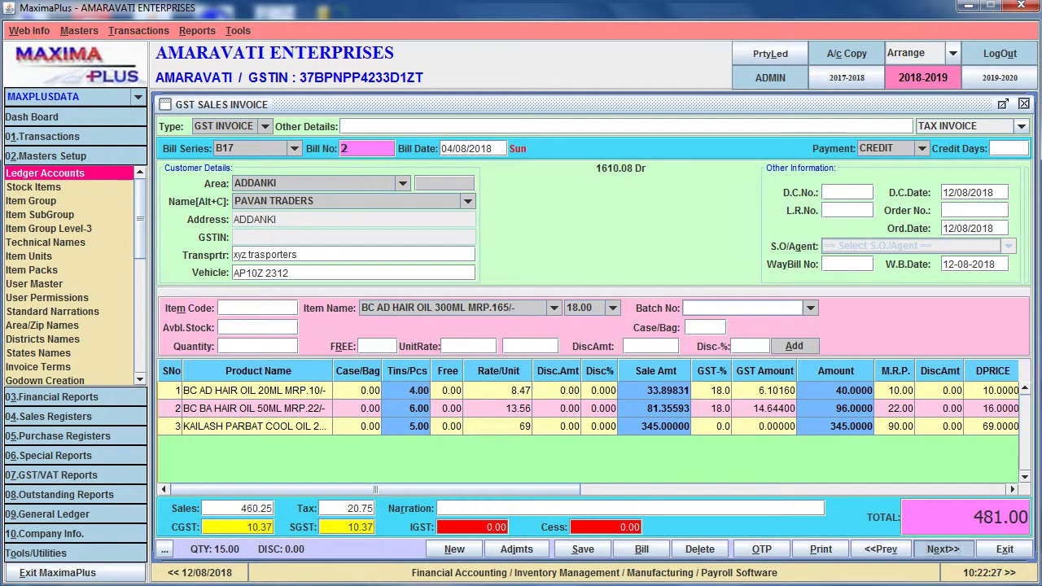
key("Page_Down")
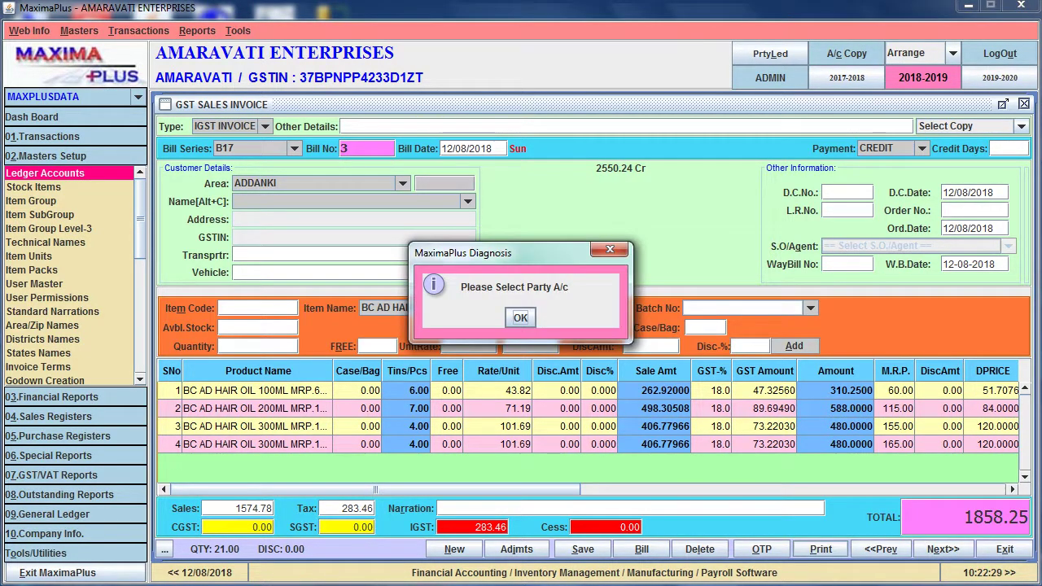
key("Return")
key("Return")
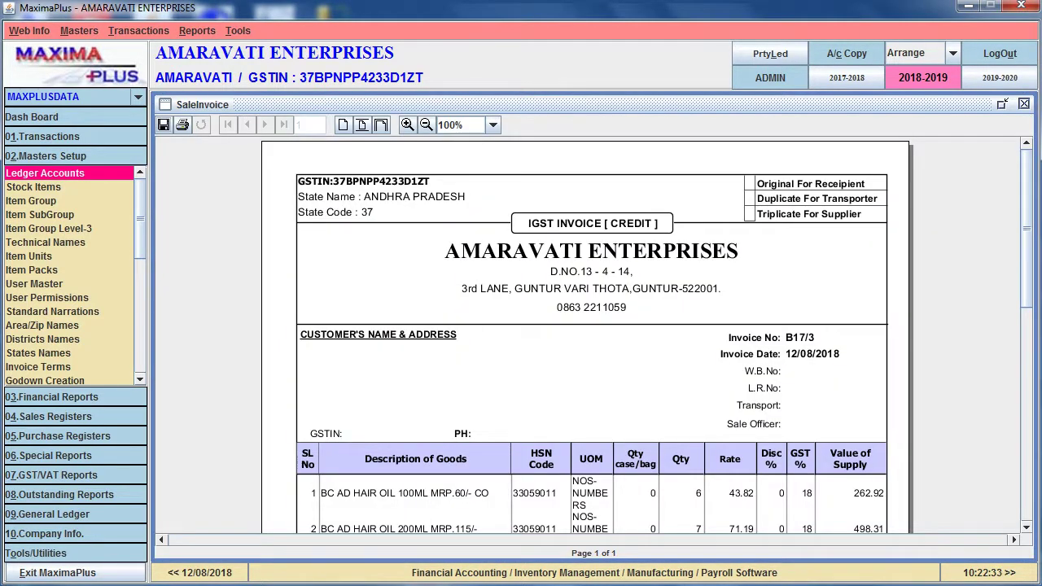
Review the B17/3 IGST preview, close it and the invoice form, then close MaximaPlus
scroll(593, 334, "down", 10)
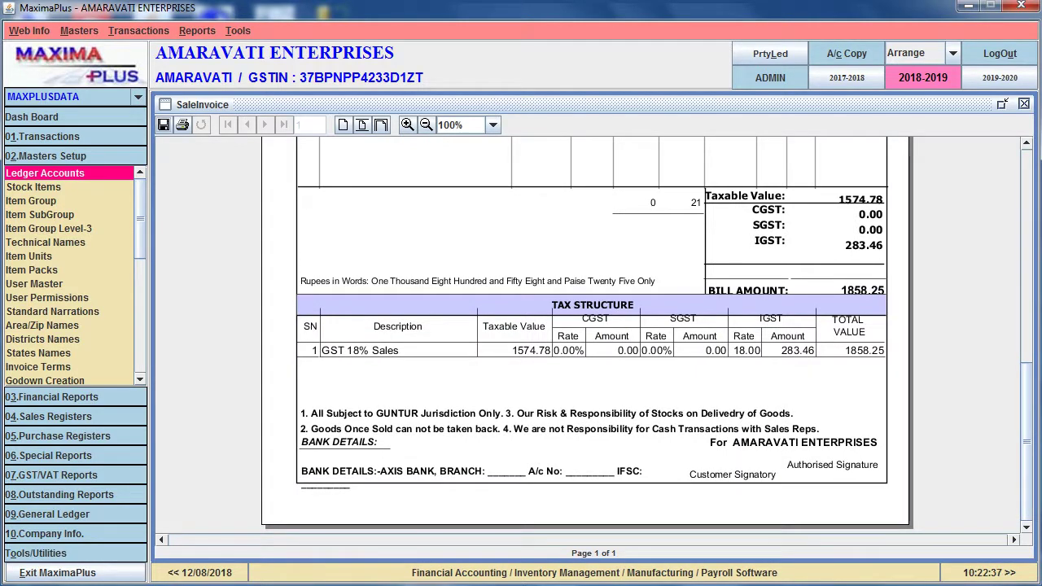
scroll(586, 334, "up", 10)
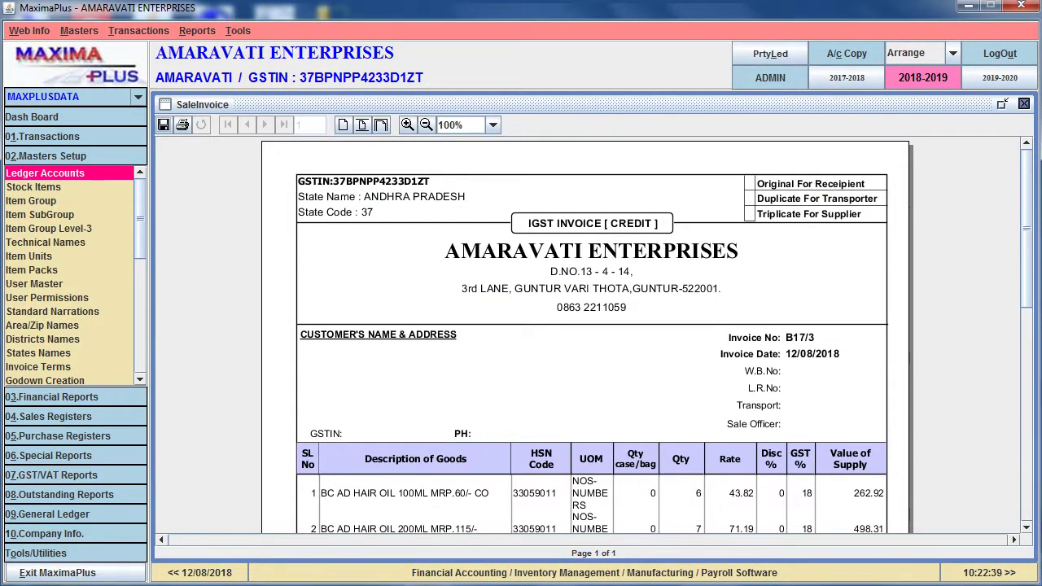
left_click(1024, 104)
key("Escape")
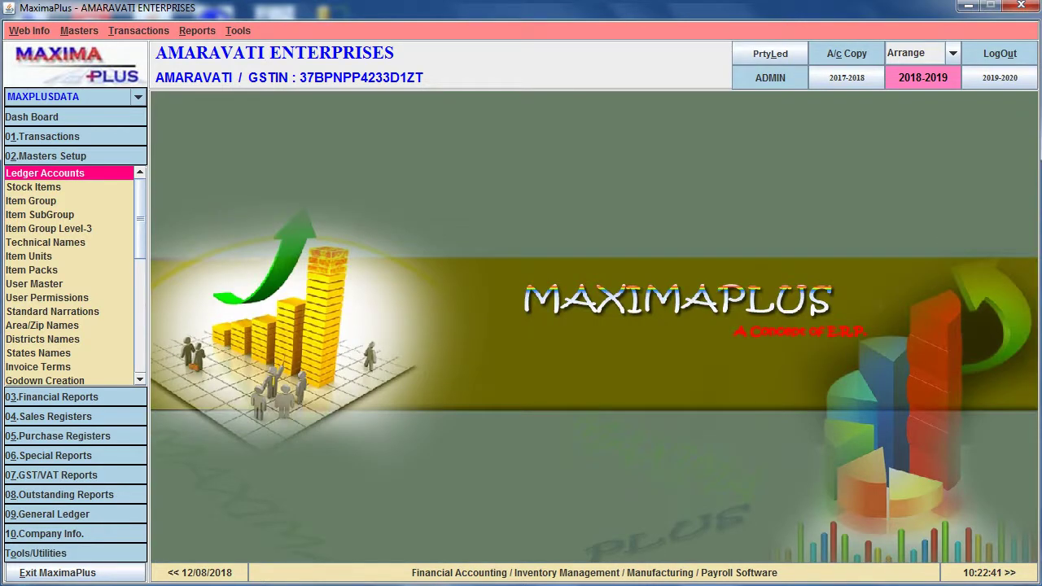
left_click(1021, 5)
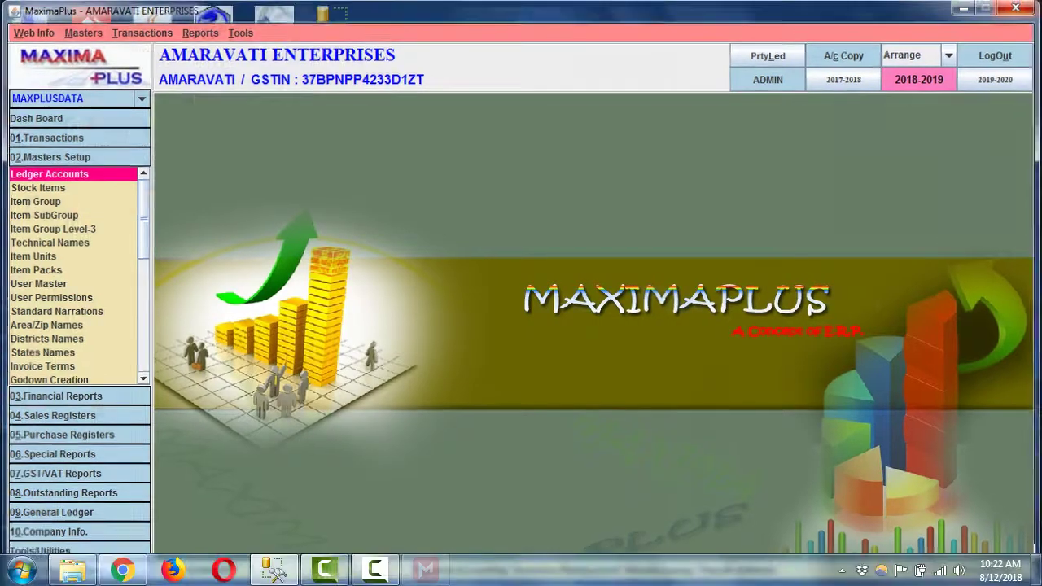
left_click(374, 570)
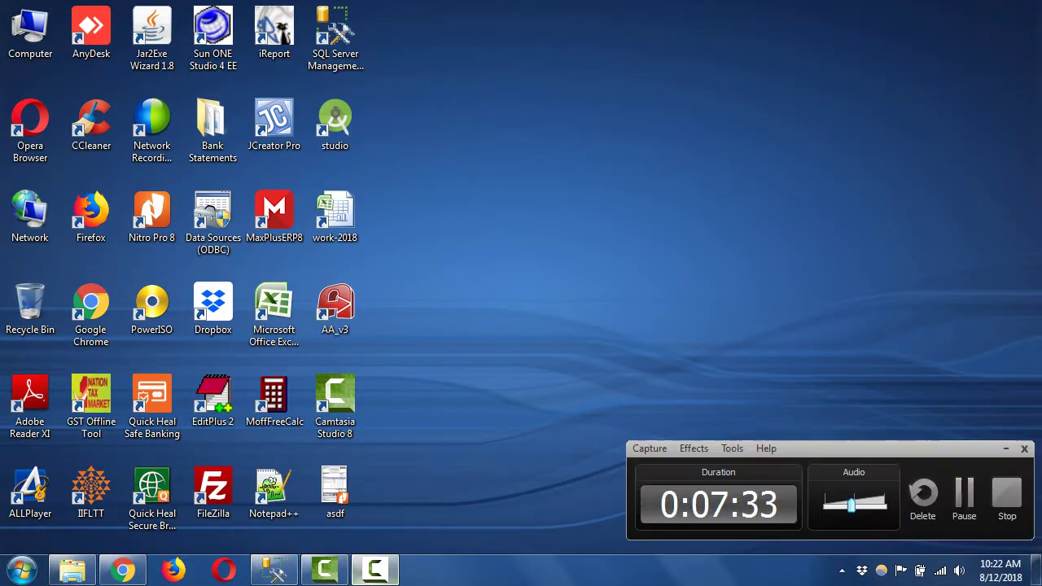